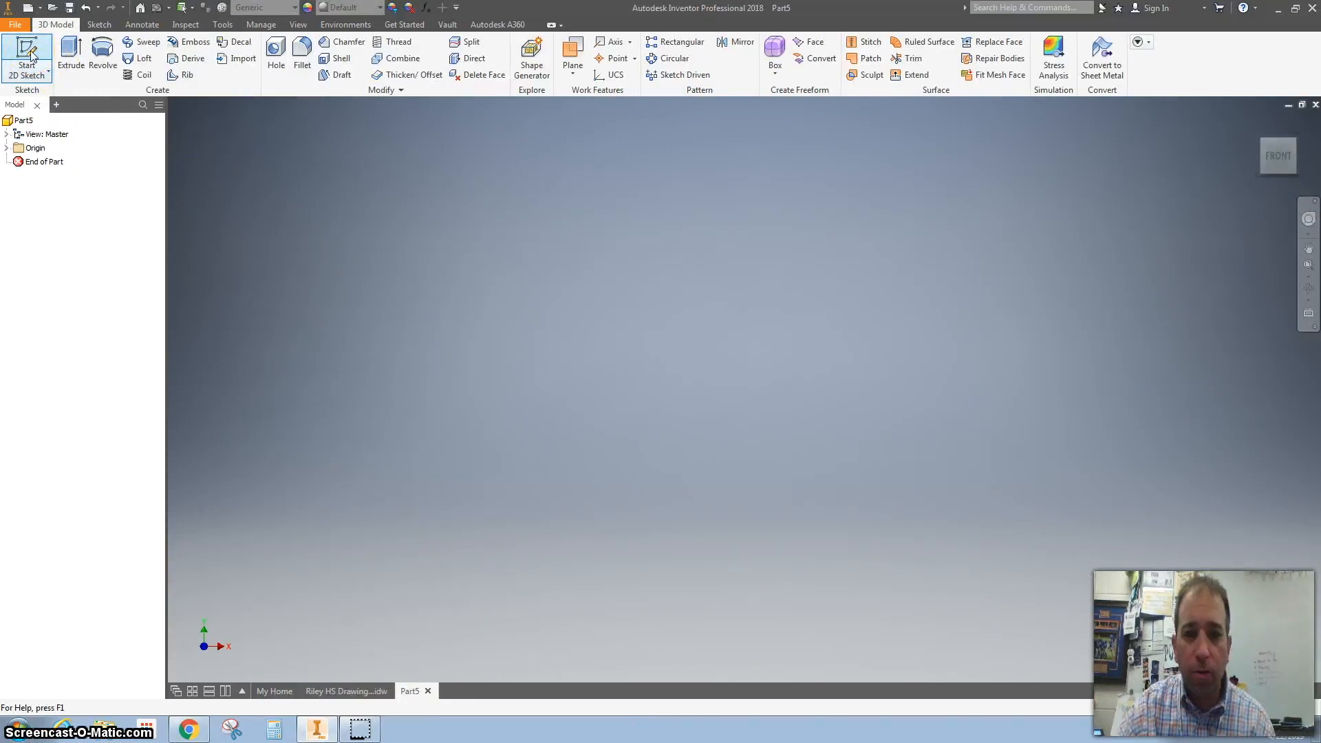
# Sketch a 3.5 by 1.5 in rectangle on the XY plane with one corner at the origin, and finish the sketch.
pyautogui.click(29, 55)
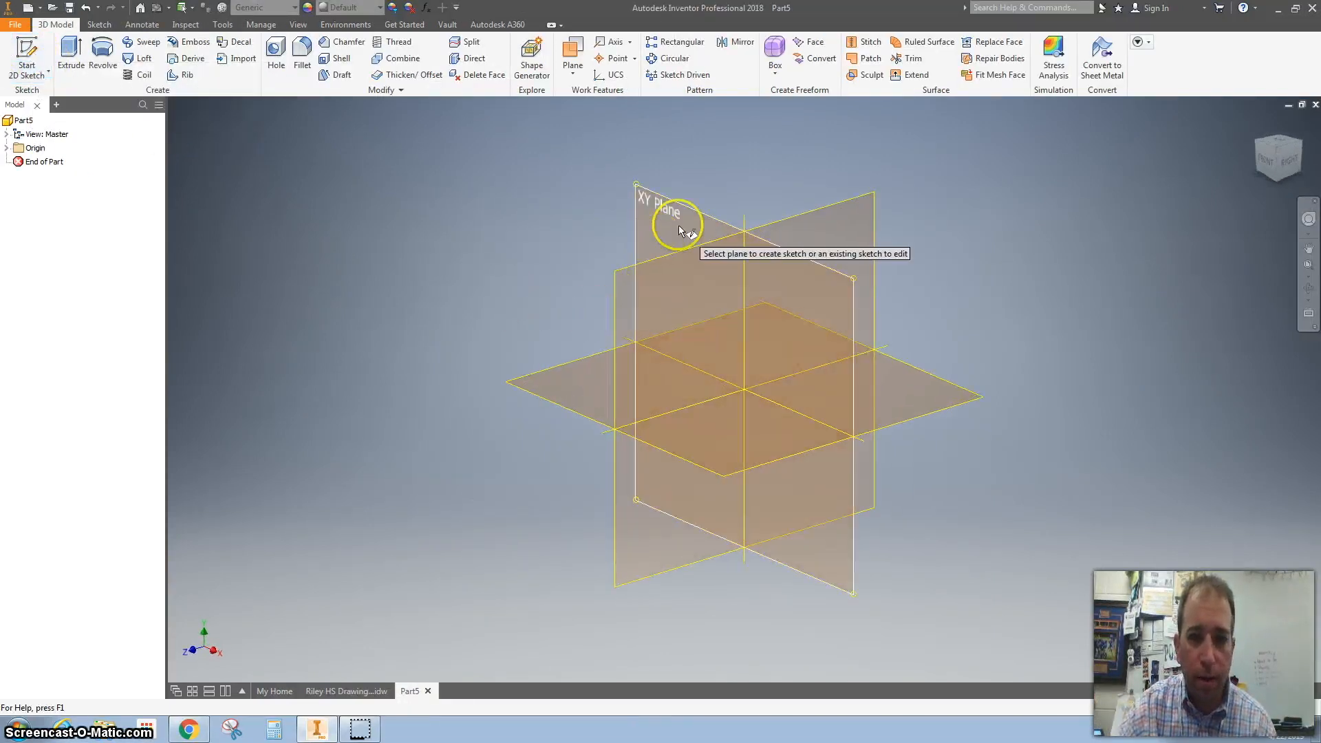
pyautogui.click(671, 208)
pyautogui.click(177, 59)
pyautogui.click(744, 390)
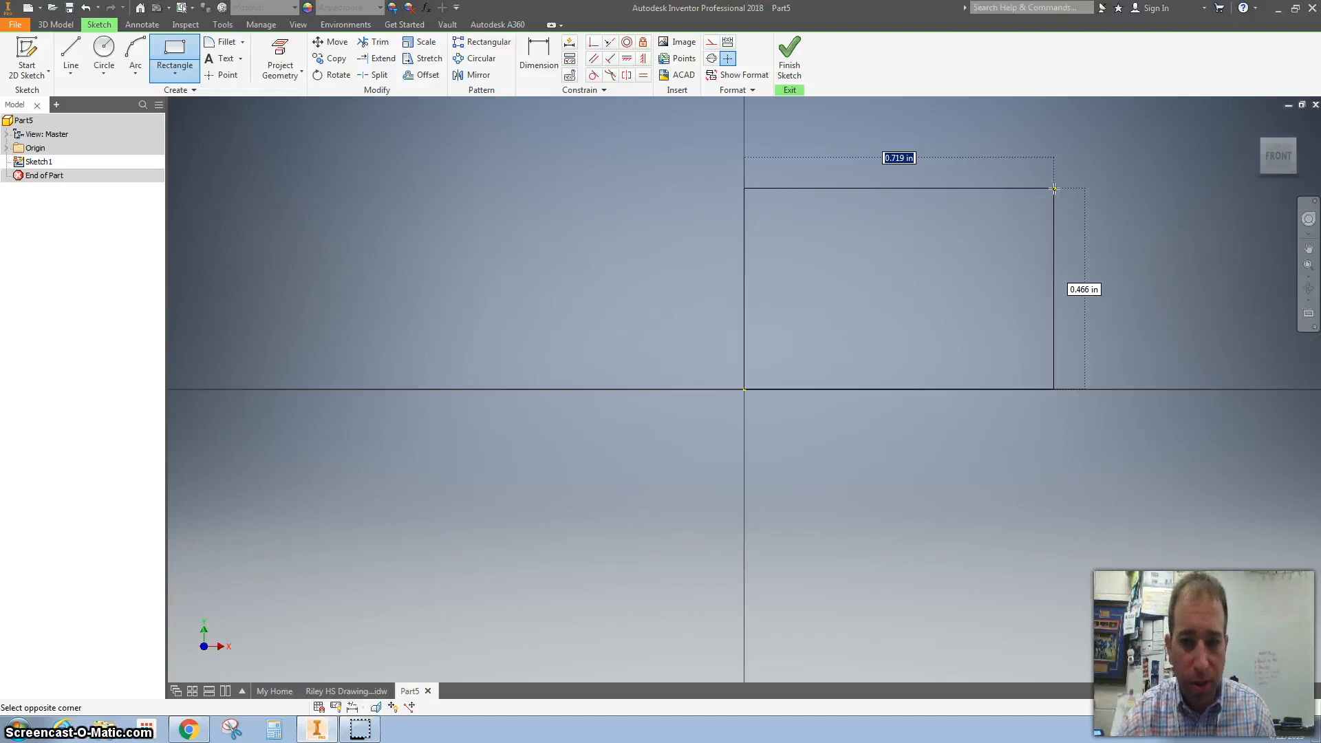
pyautogui.write('3.5')
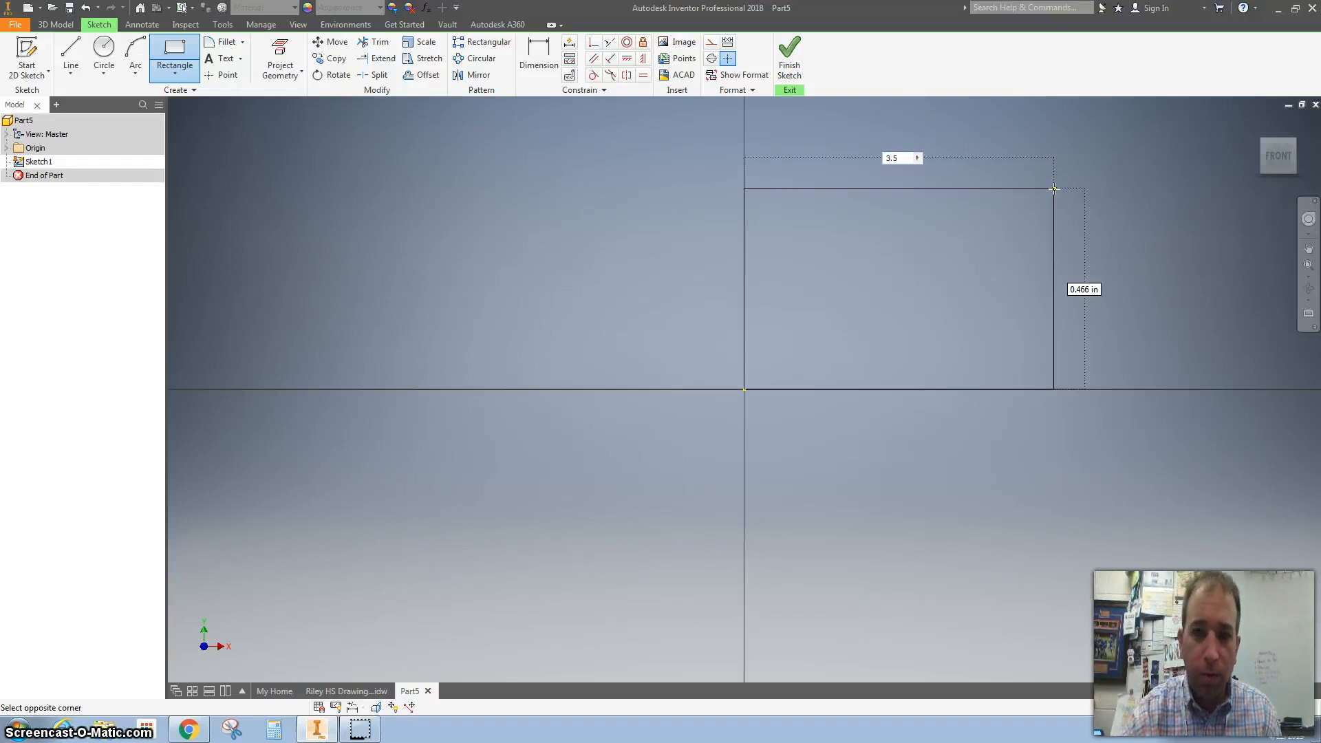
pyautogui.press('Tab')
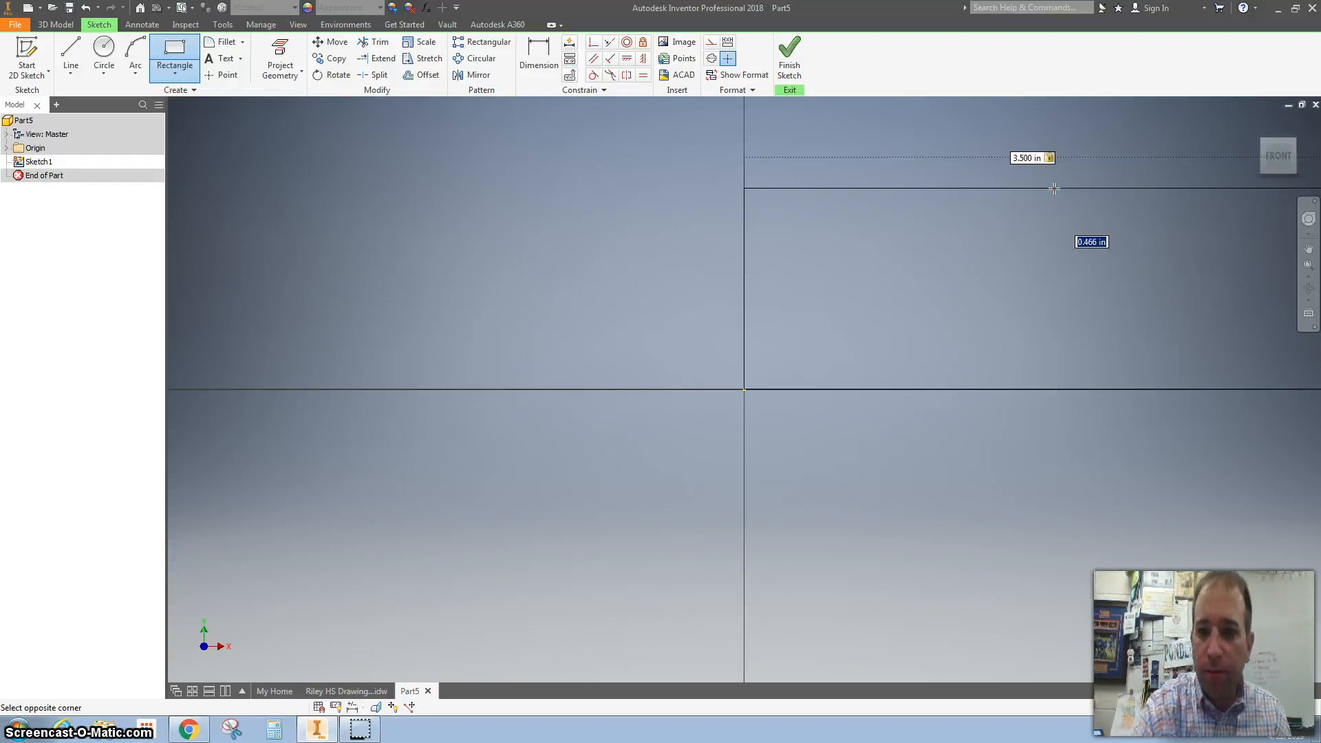
pyautogui.press('Return')
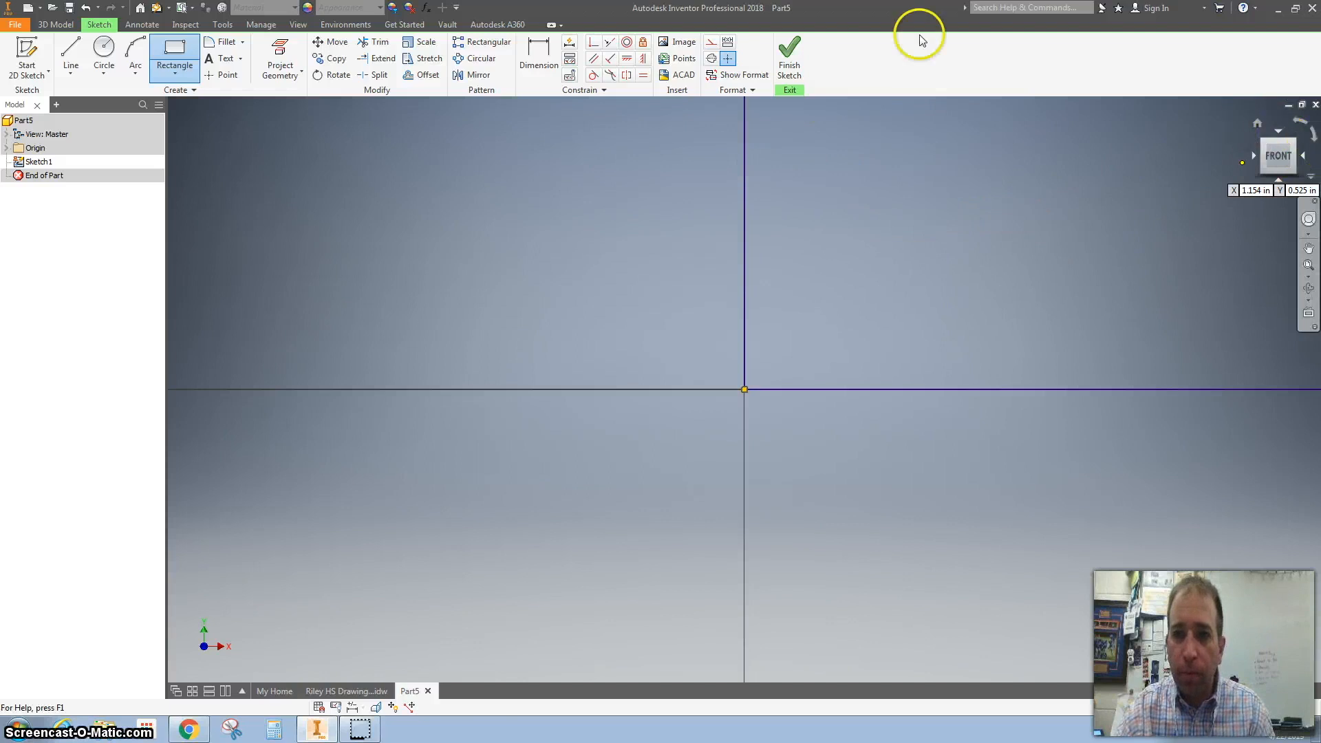
pyautogui.click(788, 48)
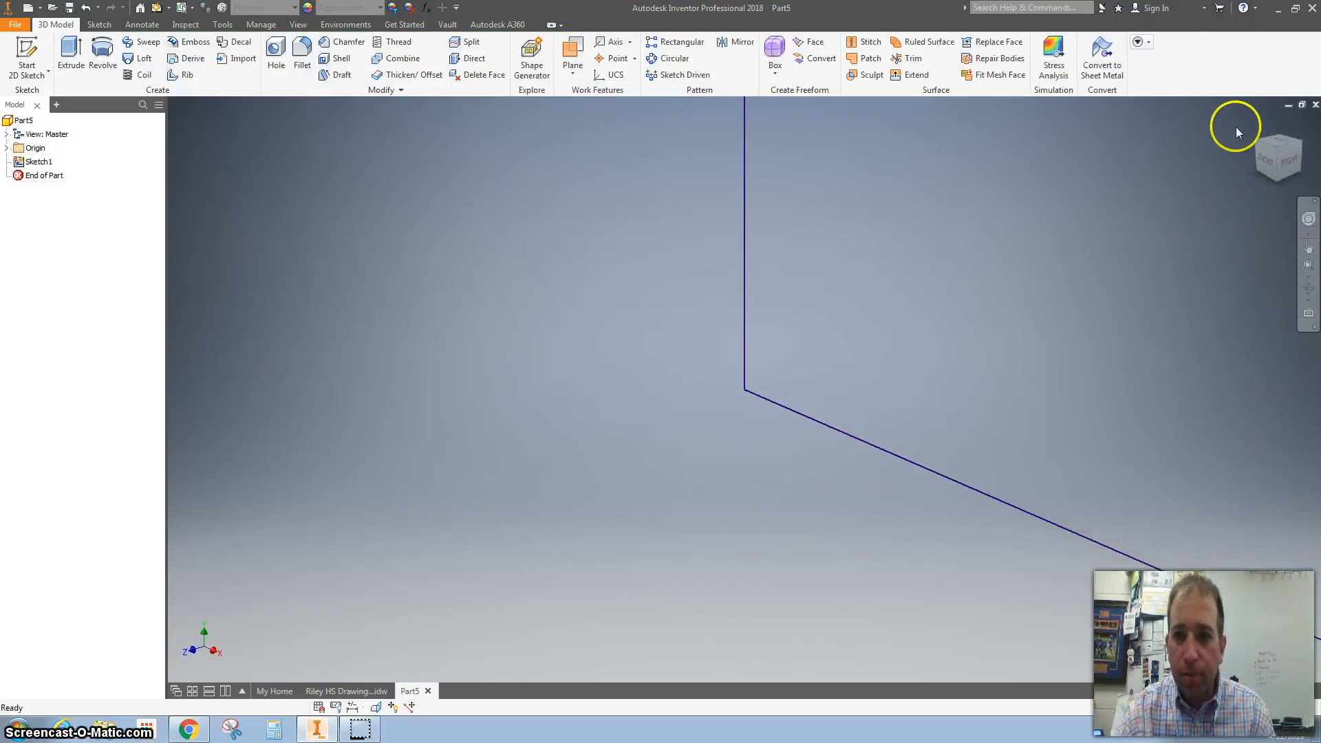
# Extrude the rectangle profile 4 in into a solid block.
pyautogui.click(1256, 120)
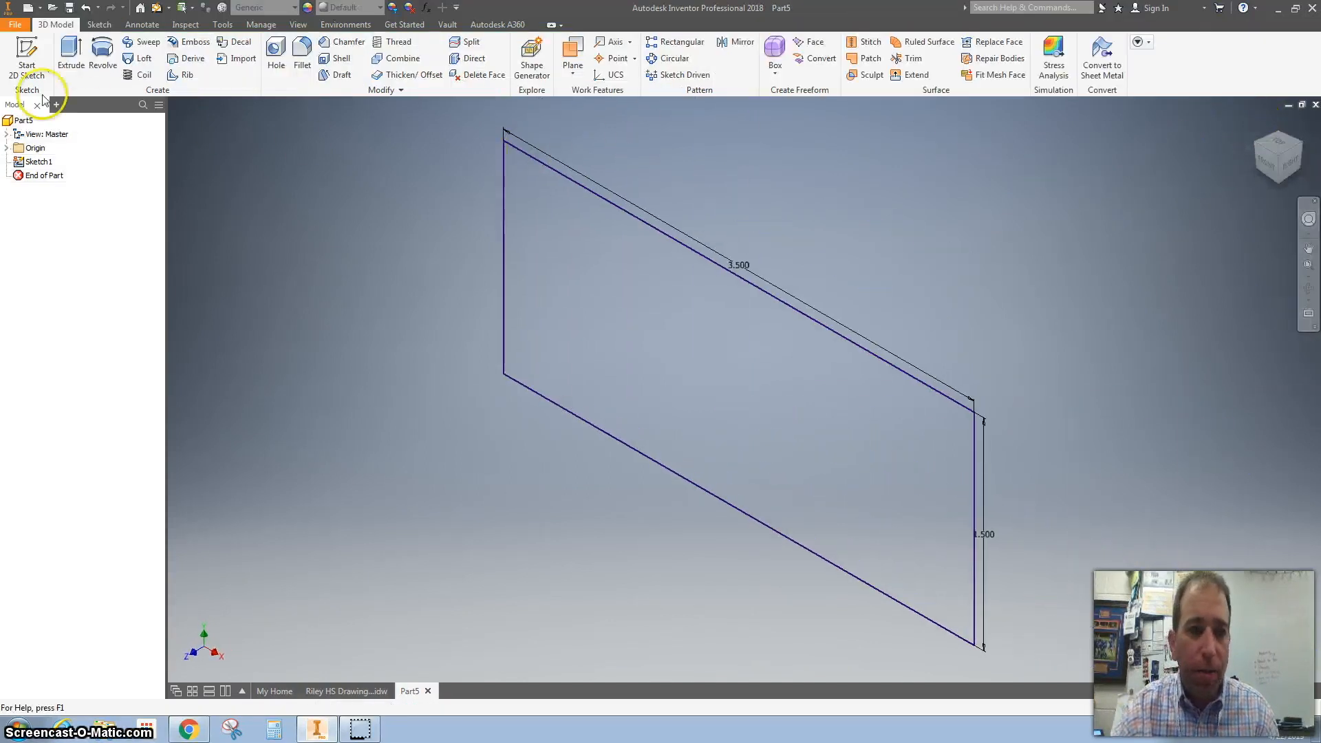
pyautogui.click(72, 52)
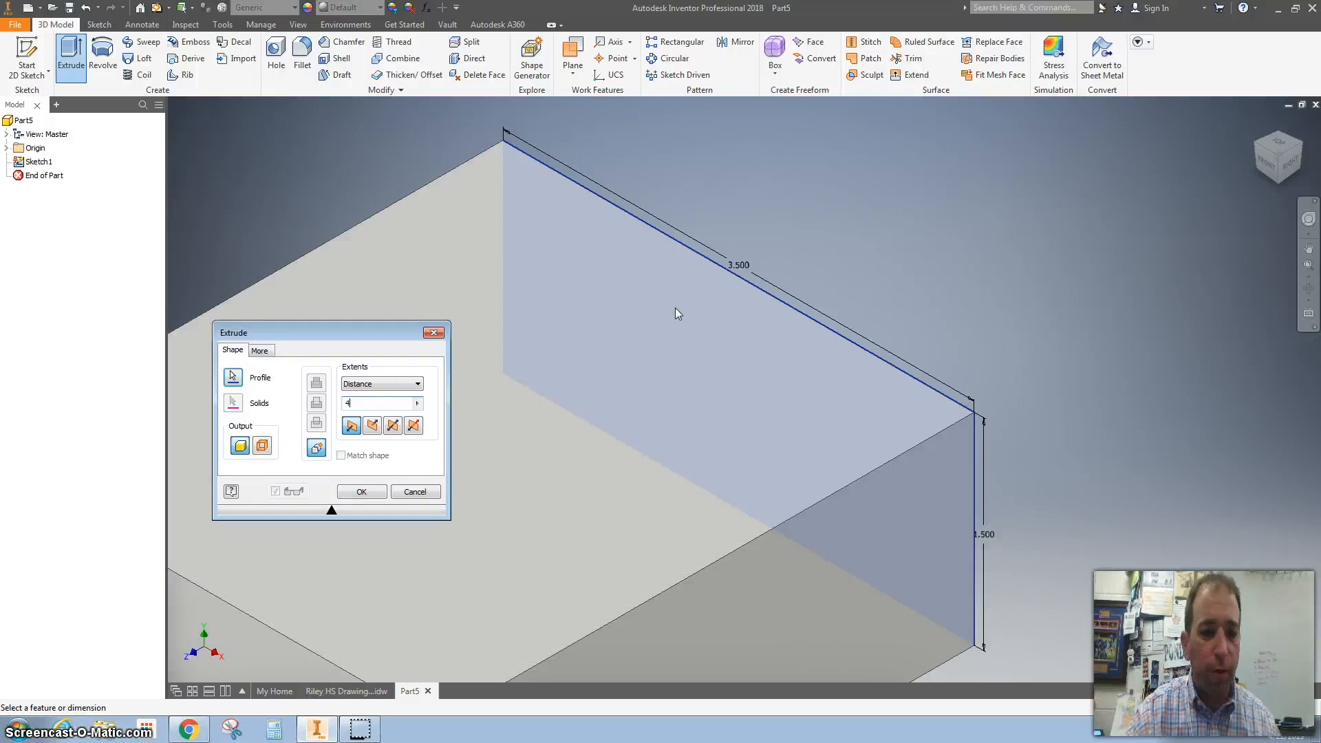
pyautogui.press('Return')
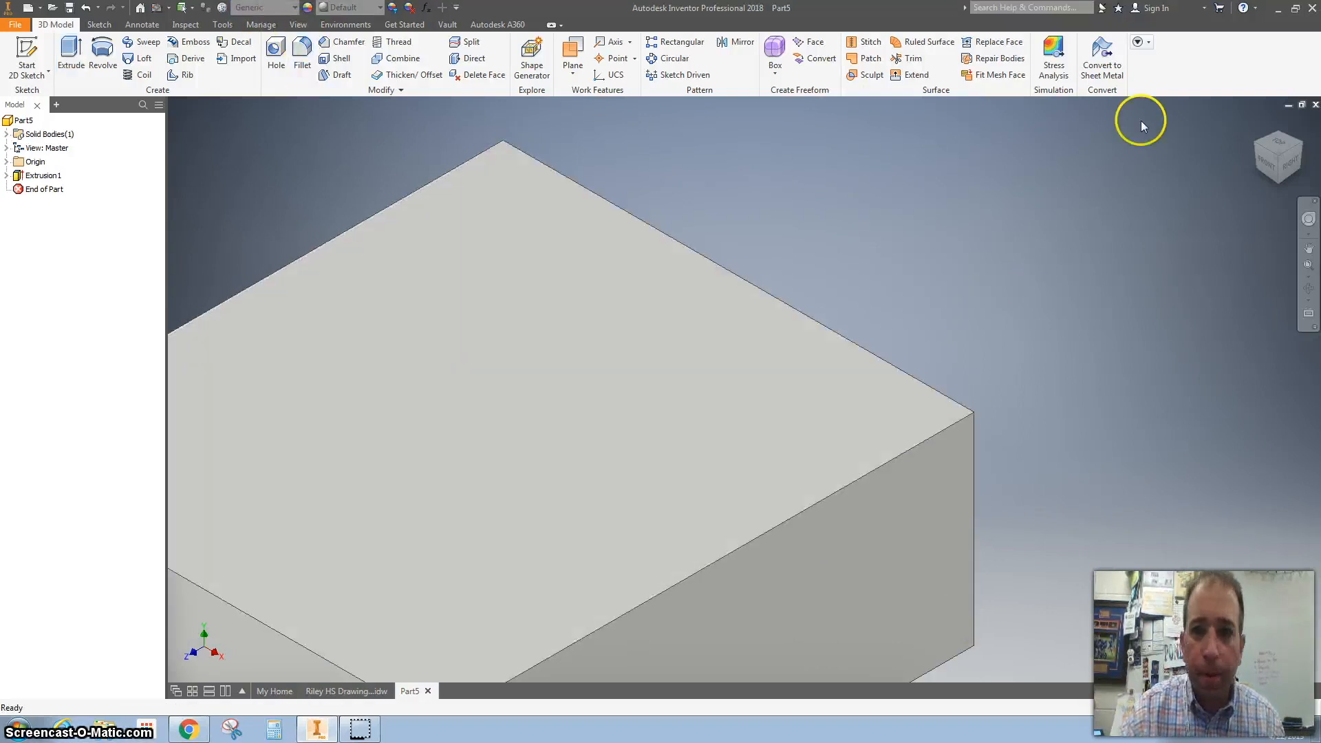
# Assign the Wood (Birch) material to the block.
pyautogui.click(1258, 123)
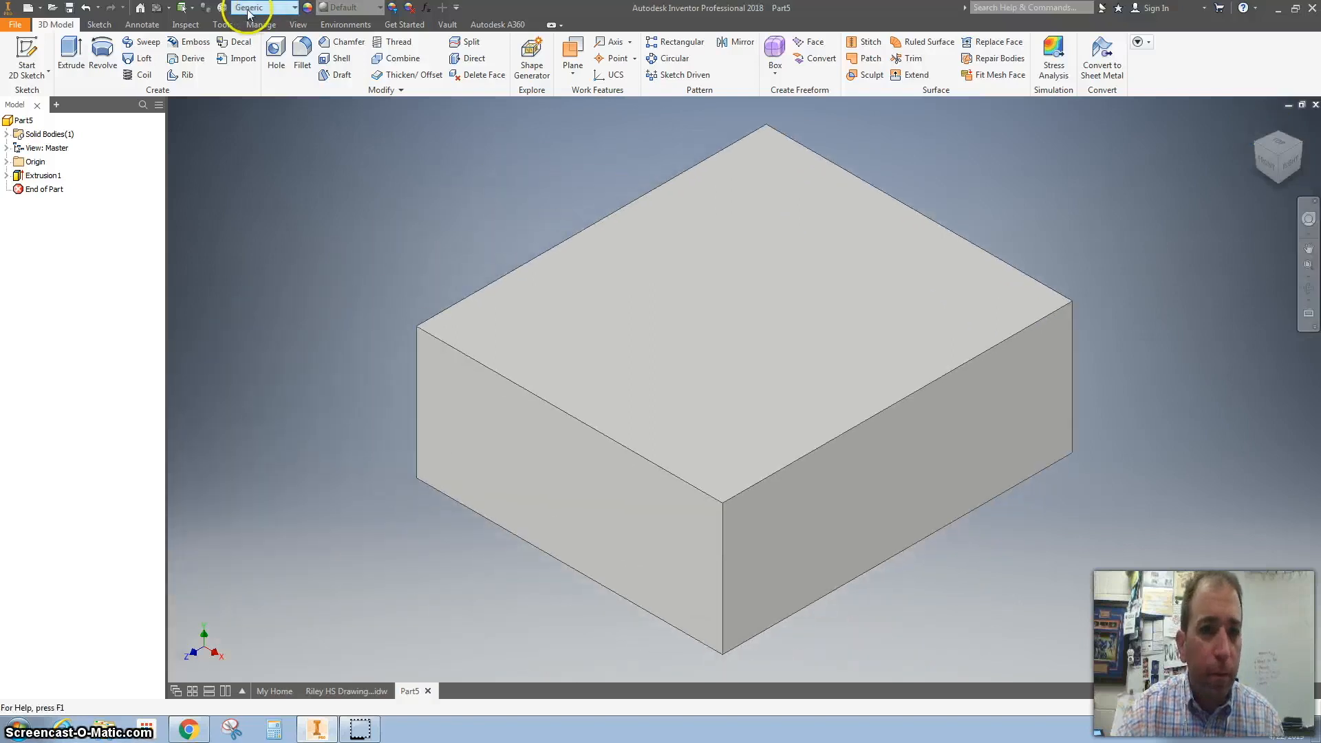
pyautogui.click(295, 10)
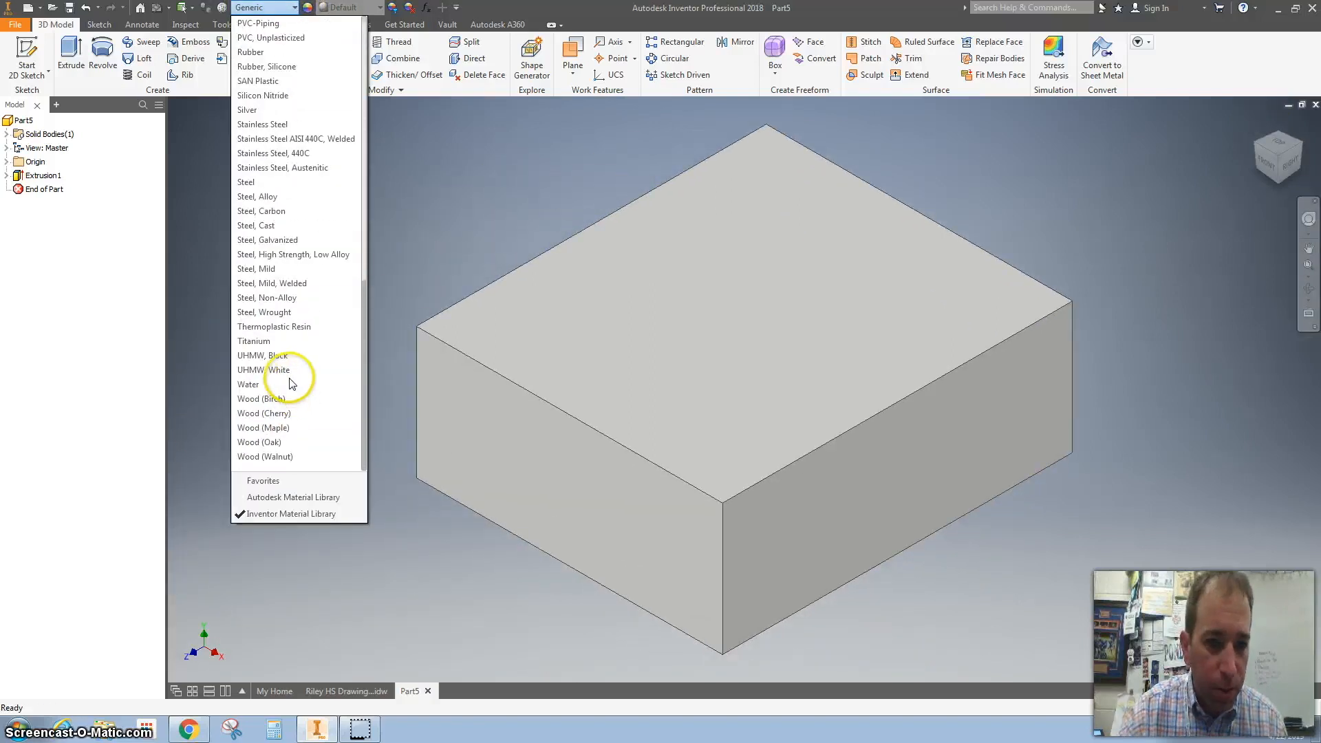
pyautogui.click(282, 397)
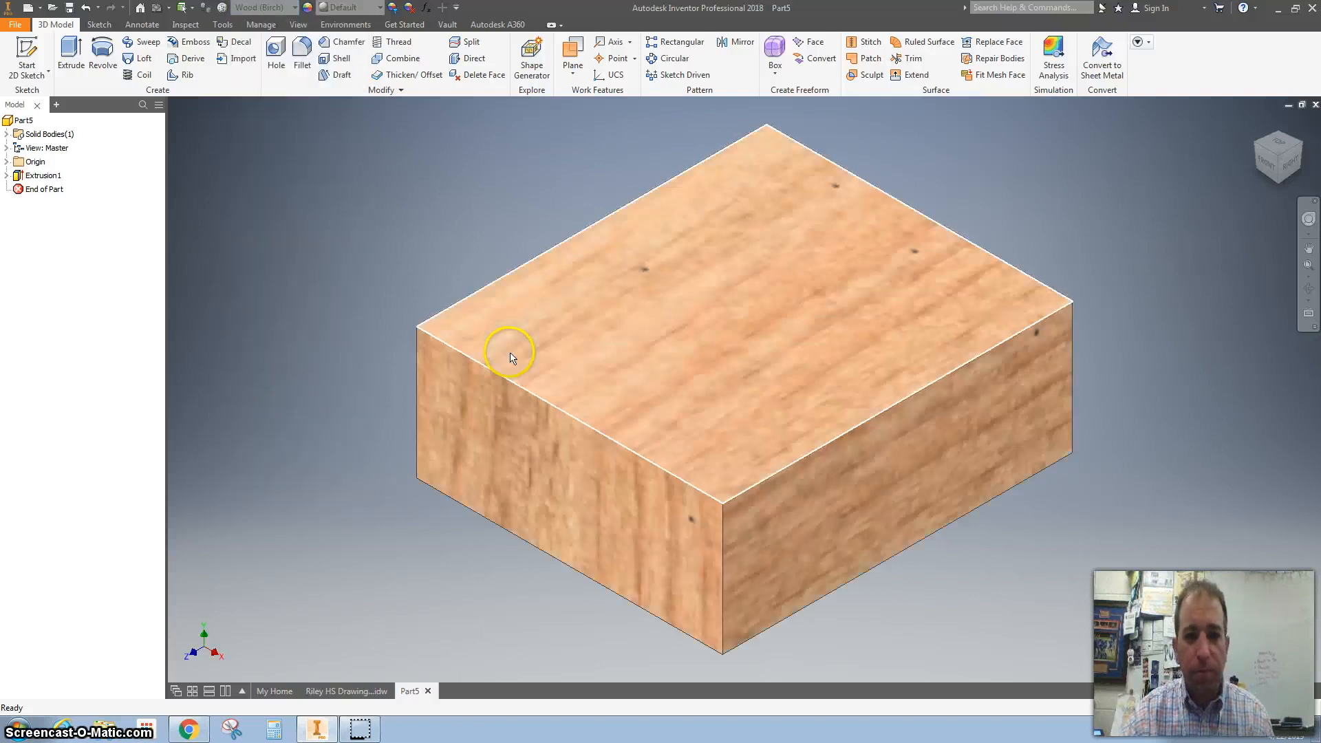
# Start a sketch on the block's top face and project the face's outline into it.
pyautogui.click(649, 314)
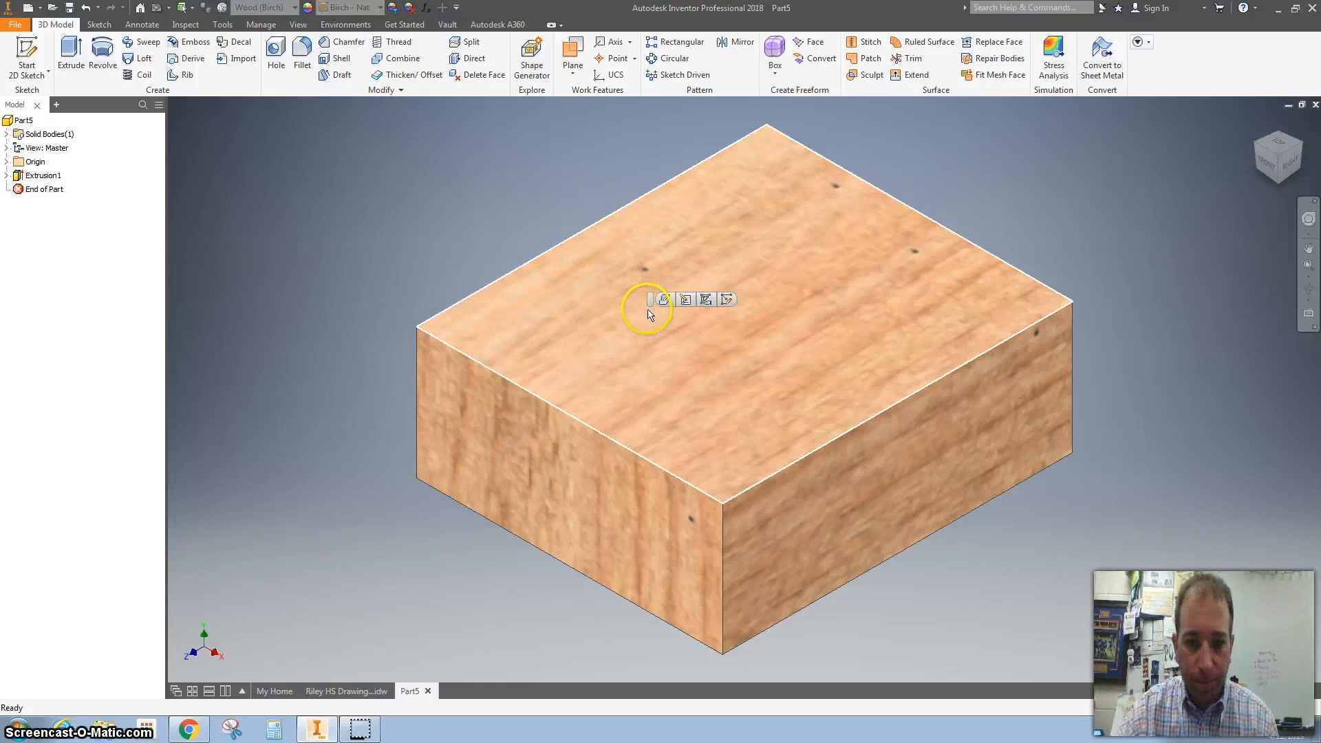
pyautogui.click(724, 295)
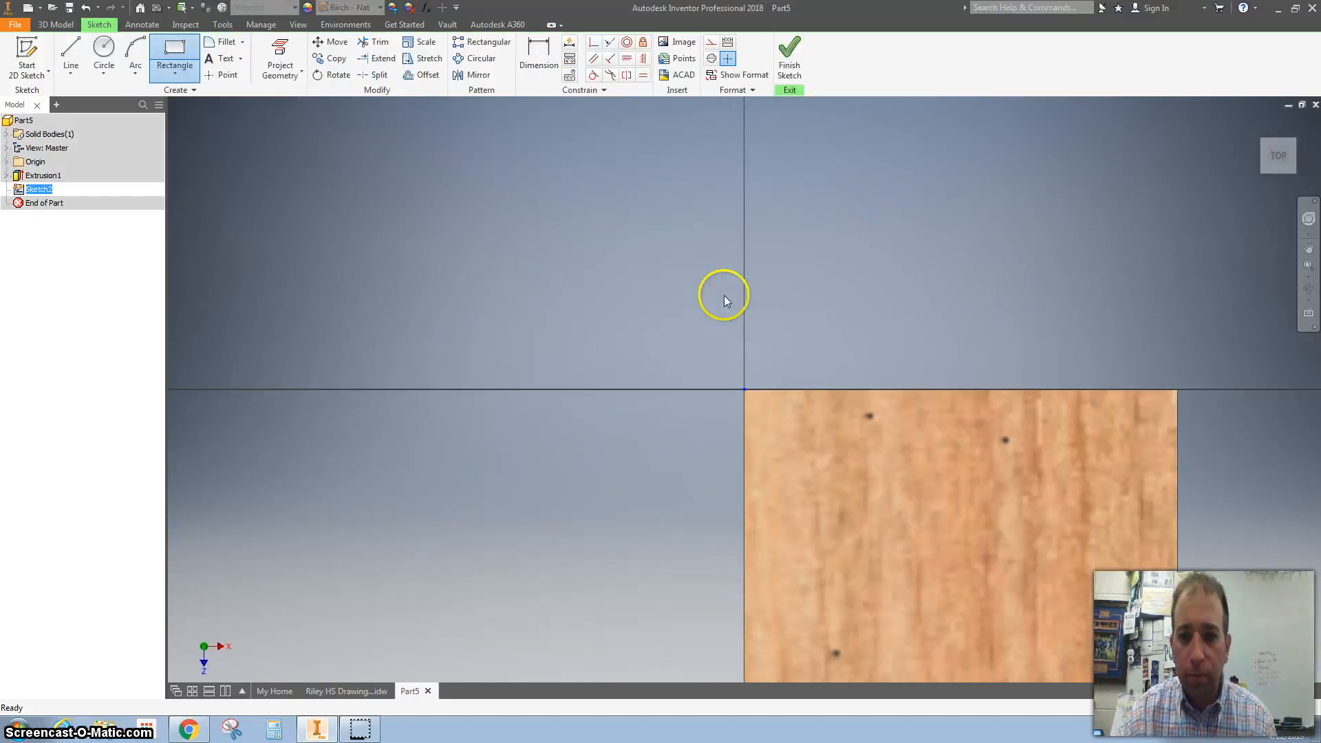
pyautogui.click(1277, 157)
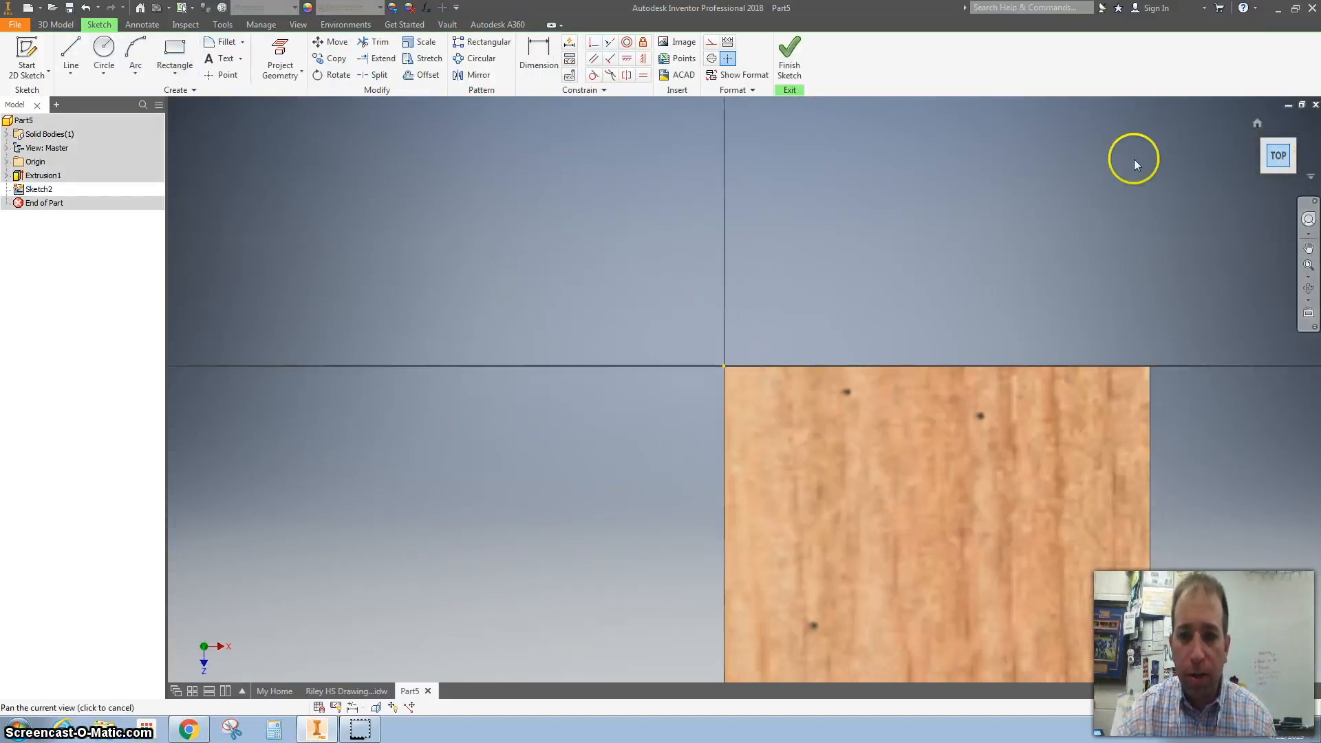
pyautogui.click(280, 55)
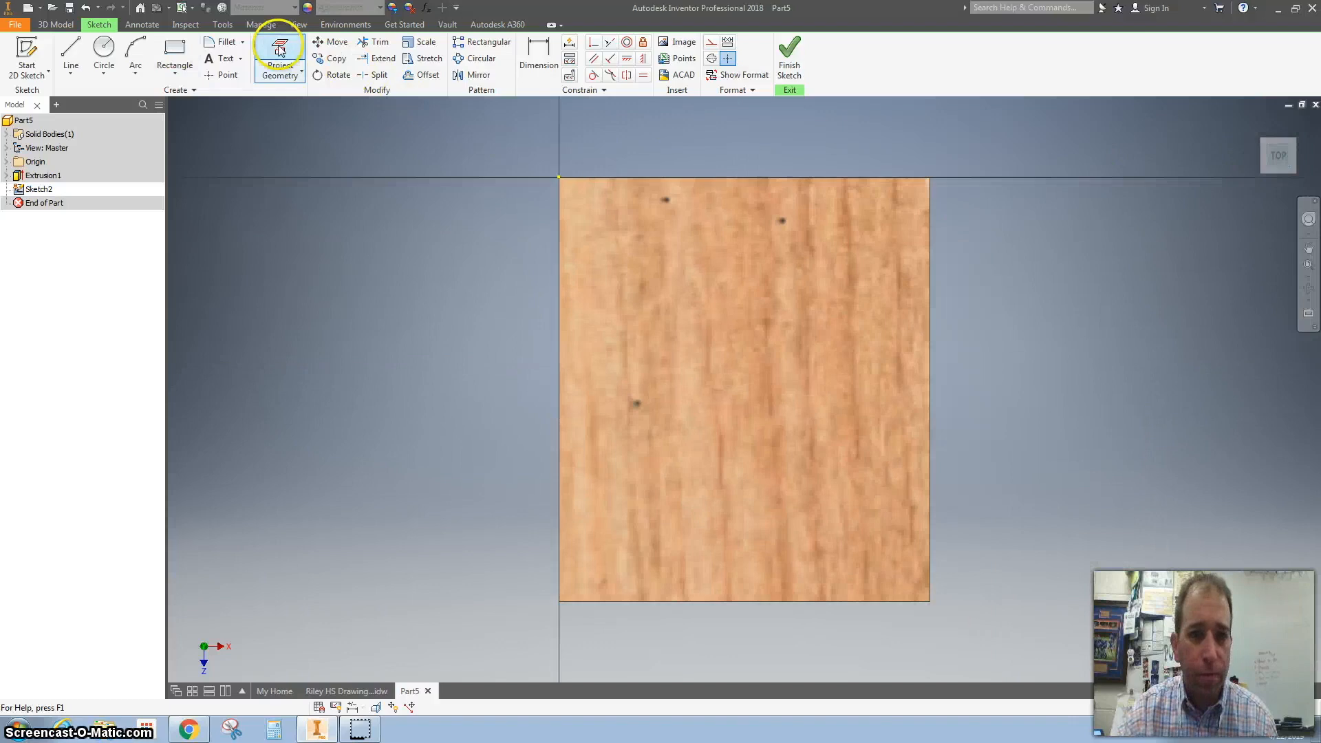
pyautogui.click(578, 207)
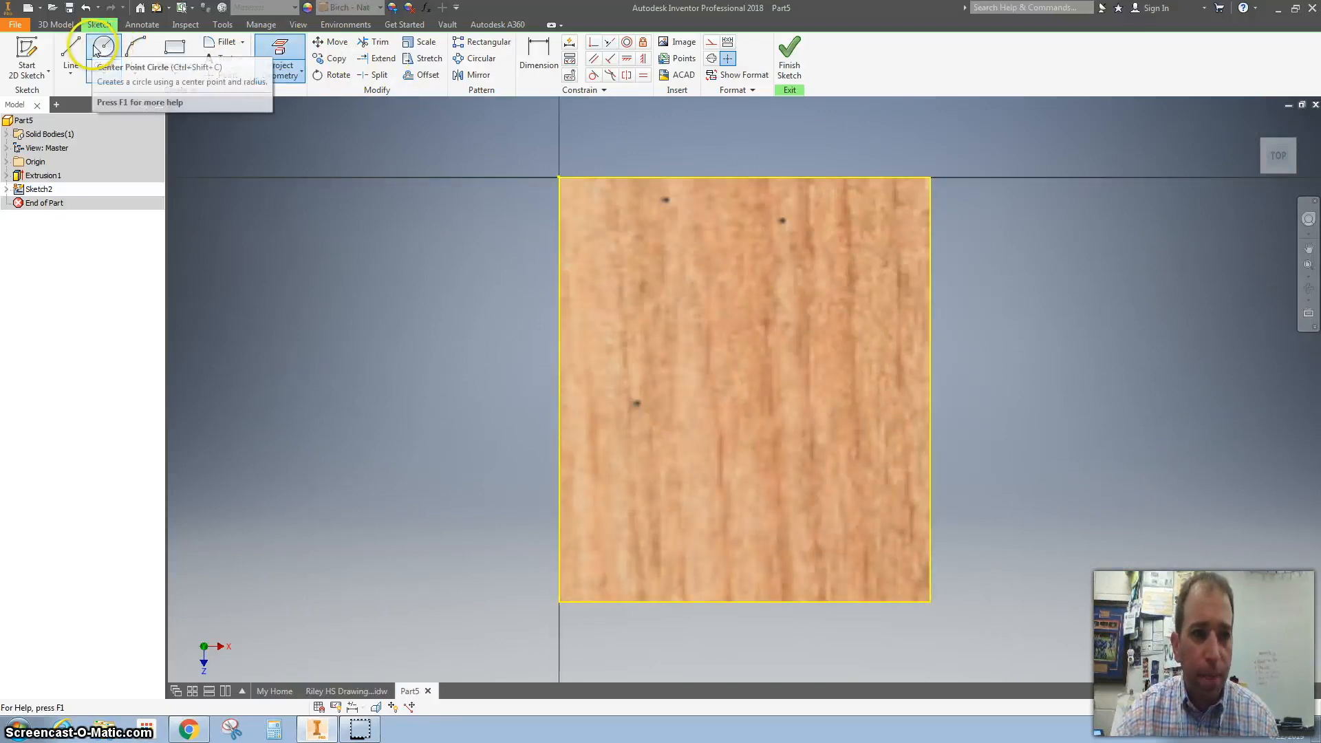
# Sketch a circle about 0.55 in in diameter near the upper-left corner of the block's top face.
pyautogui.click(96, 50)
pyautogui.click(652, 260)
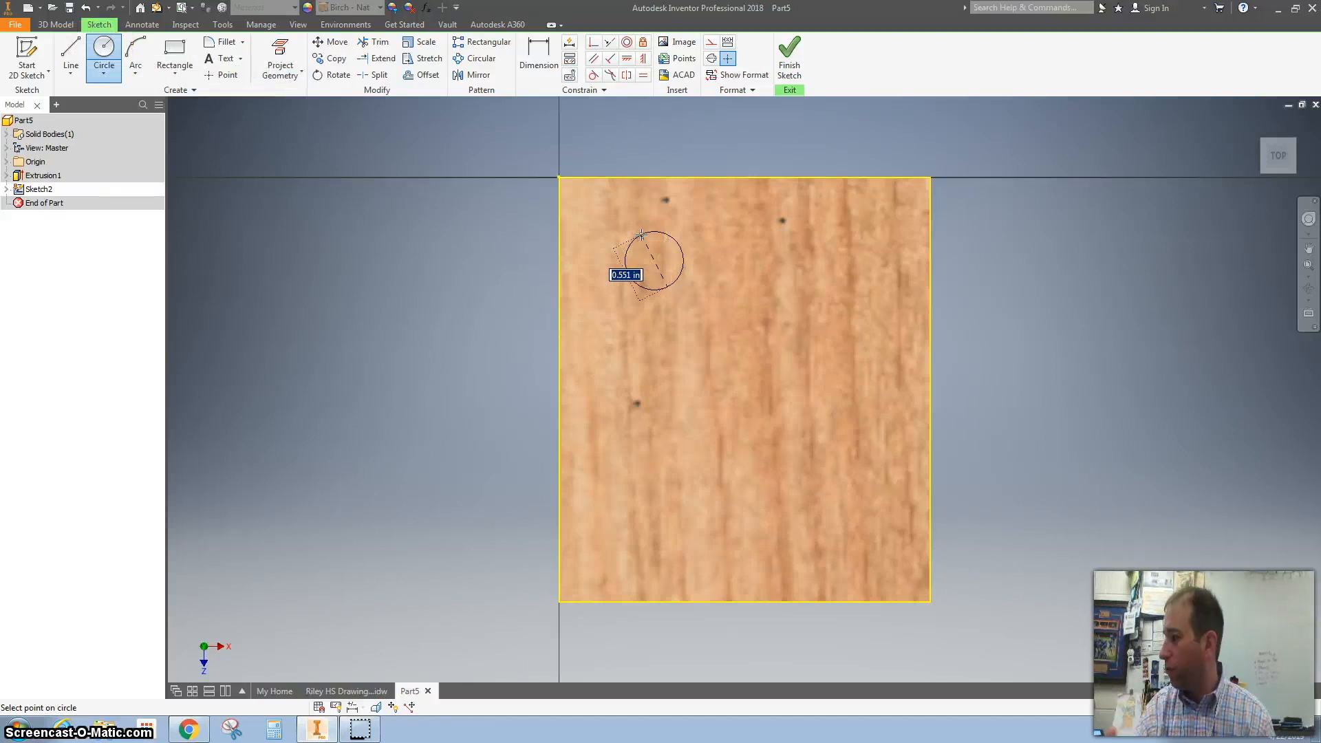
pyautogui.click(641, 234)
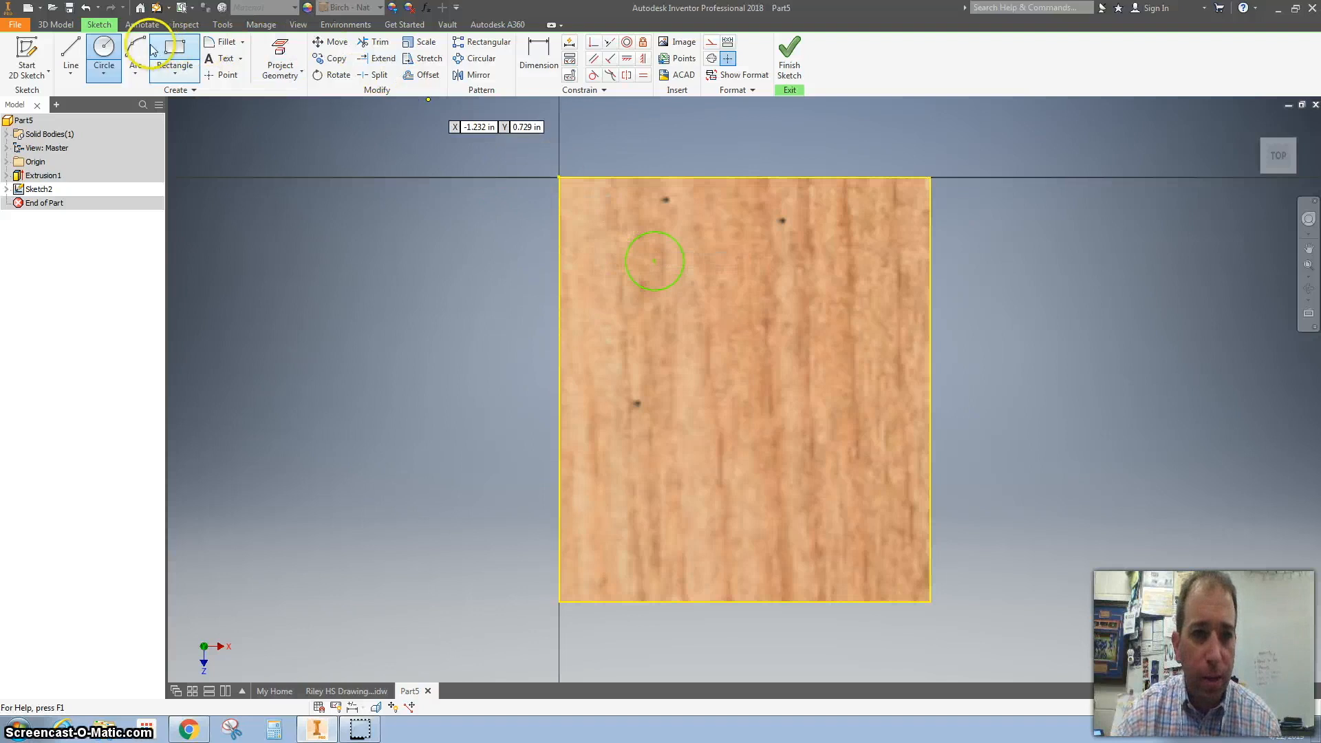
# Dimension the circle's center 1 in from the face's left edge and 0.75 in from its upper edge.
pyautogui.click(534, 77)
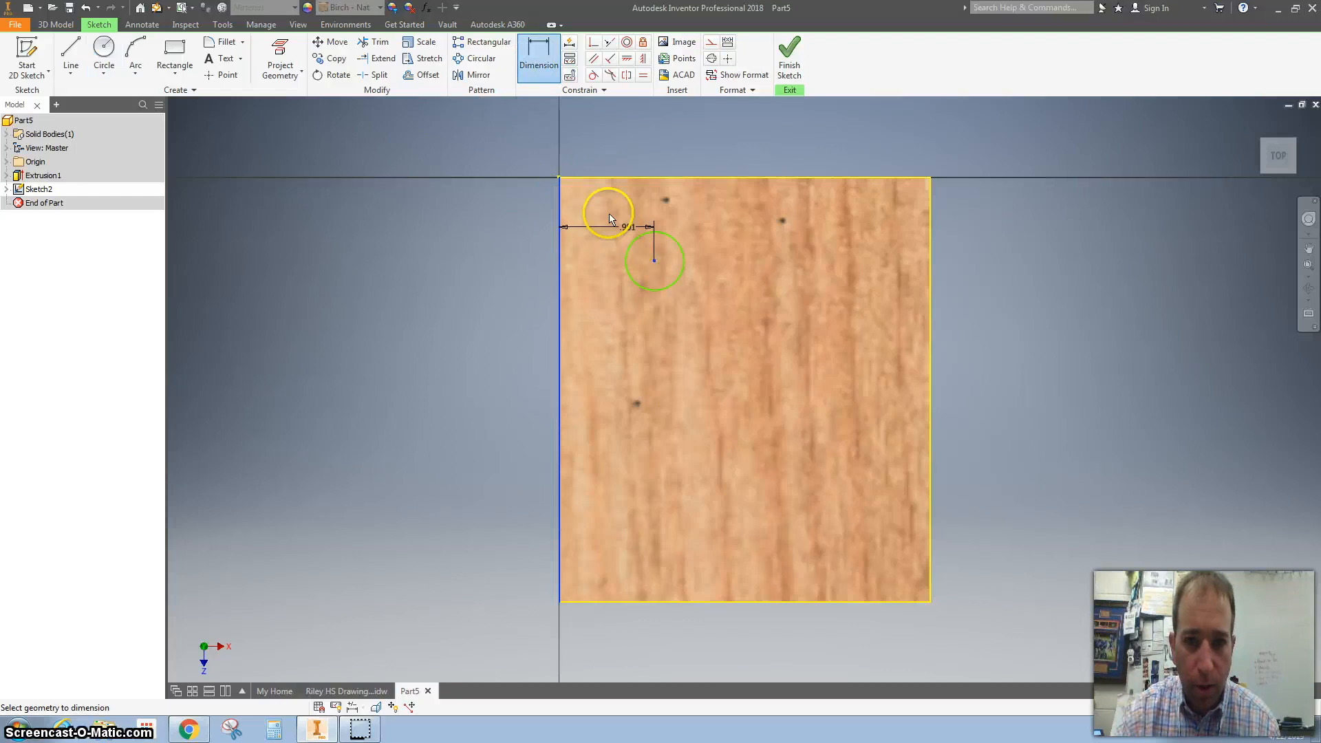
pyautogui.click(607, 212)
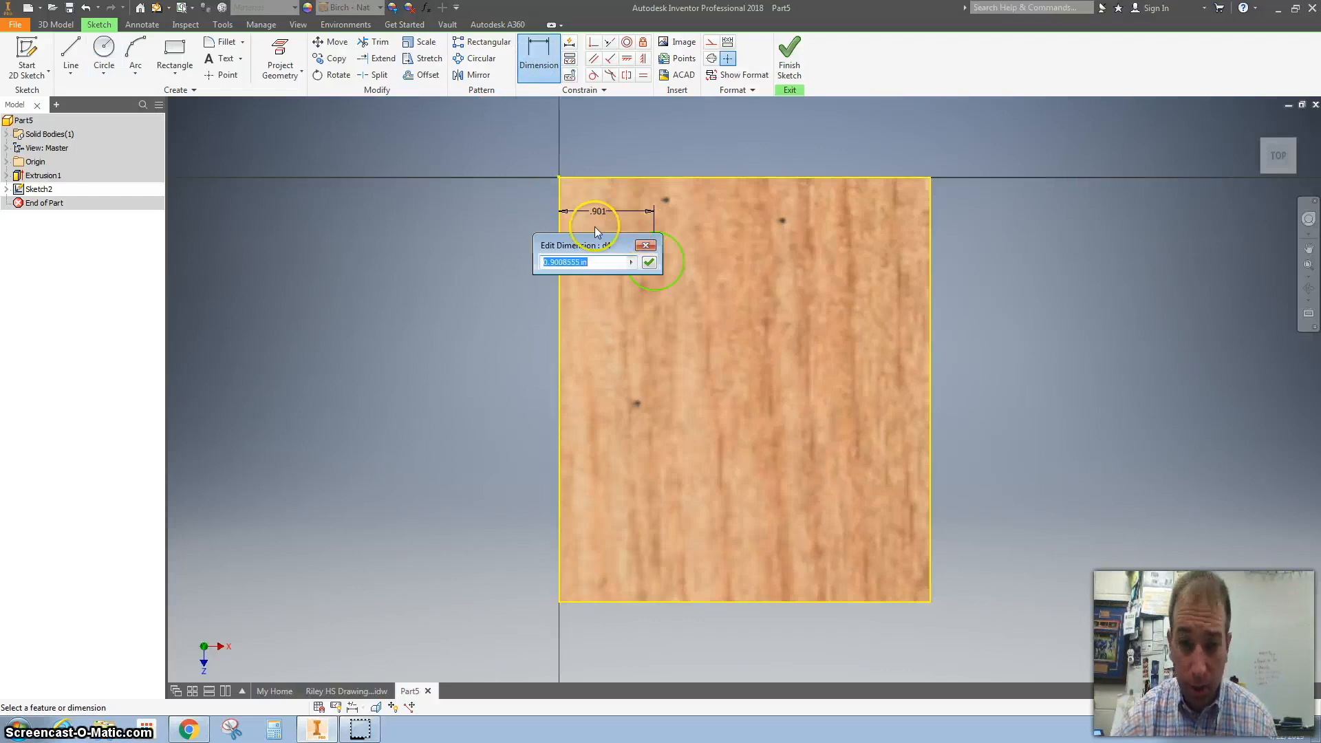
pyautogui.write('1')
pyautogui.press('Return')
pyautogui.click(658, 178)
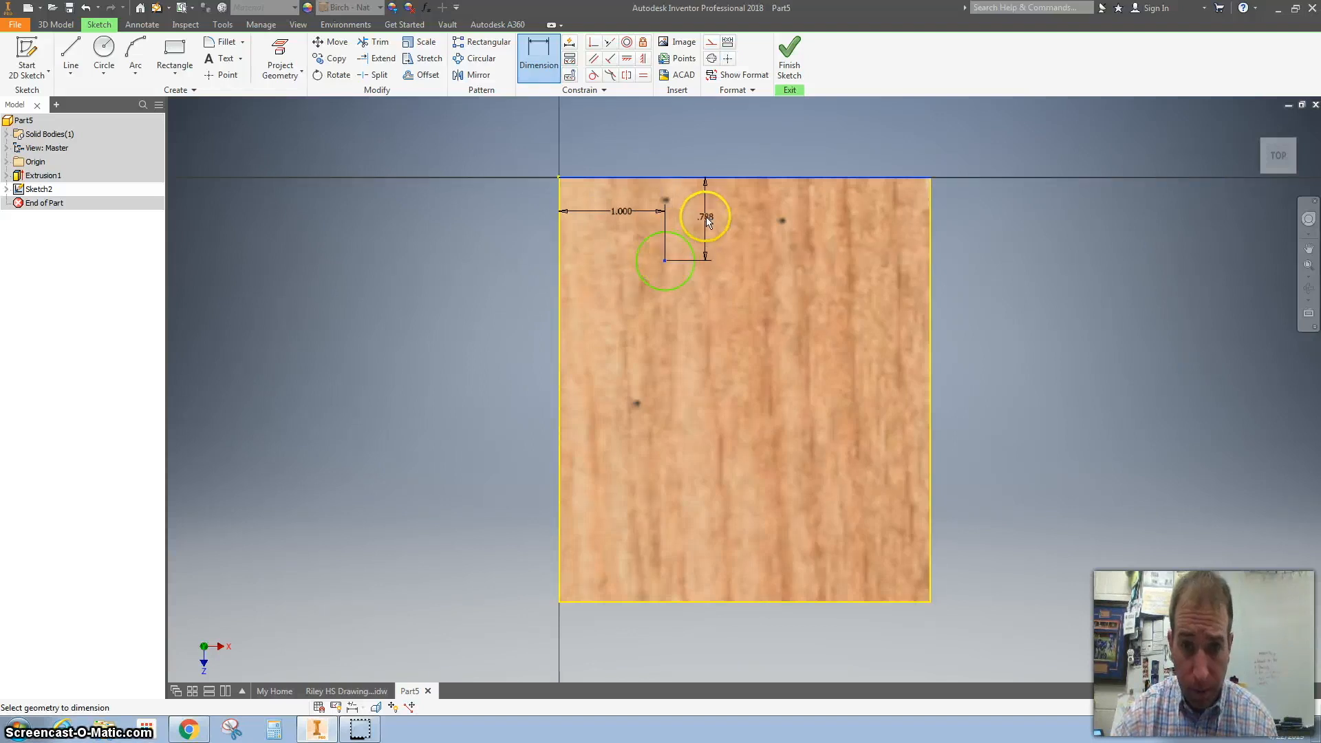
pyautogui.click(706, 213)
pyautogui.write('.75')
pyautogui.press('Return')
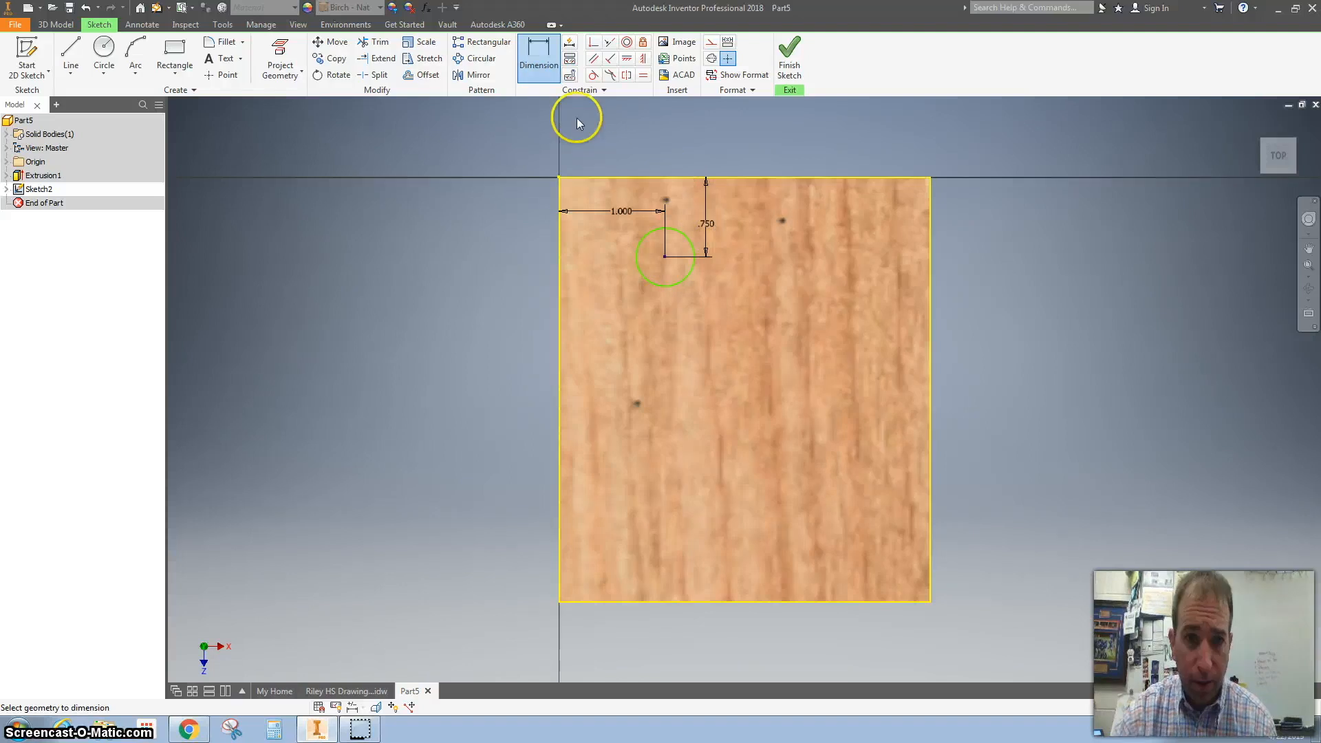
# Dimension the circle's diameter as 3/32 in.
pyautogui.click(687, 237)
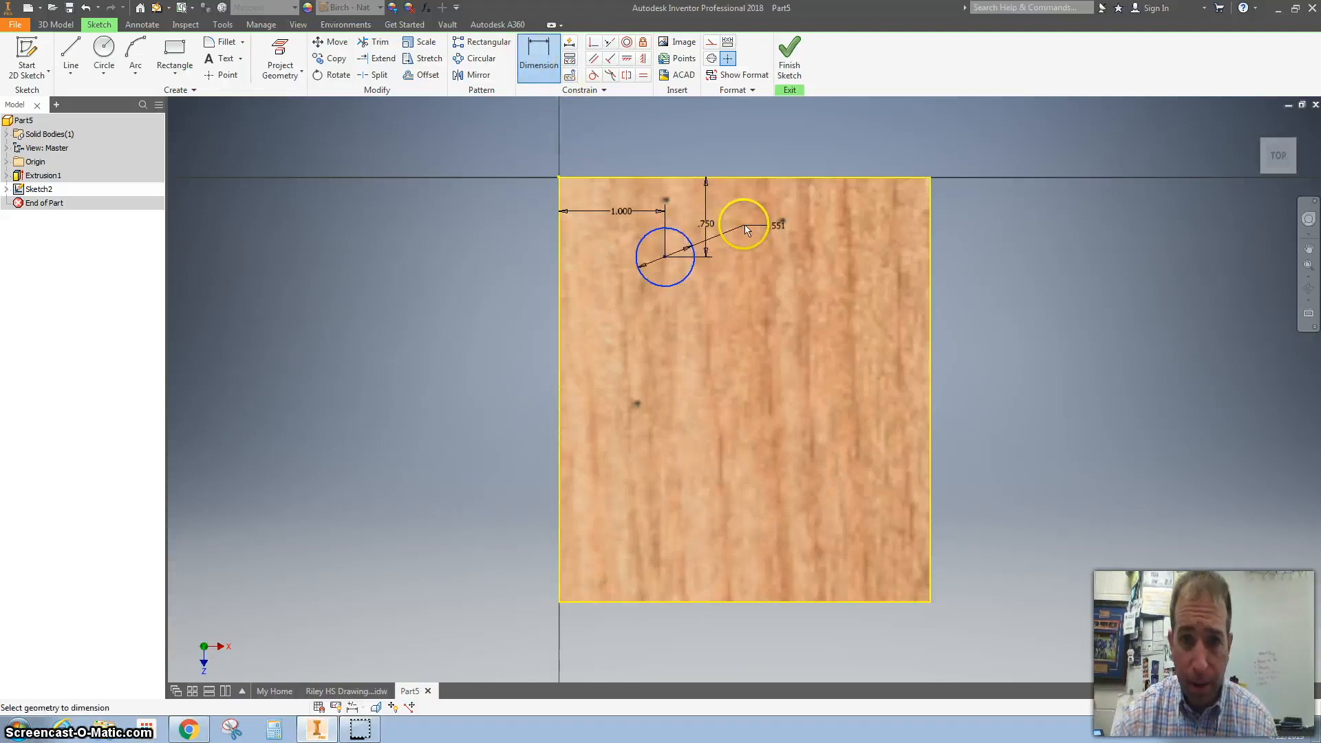
pyautogui.click(614, 242)
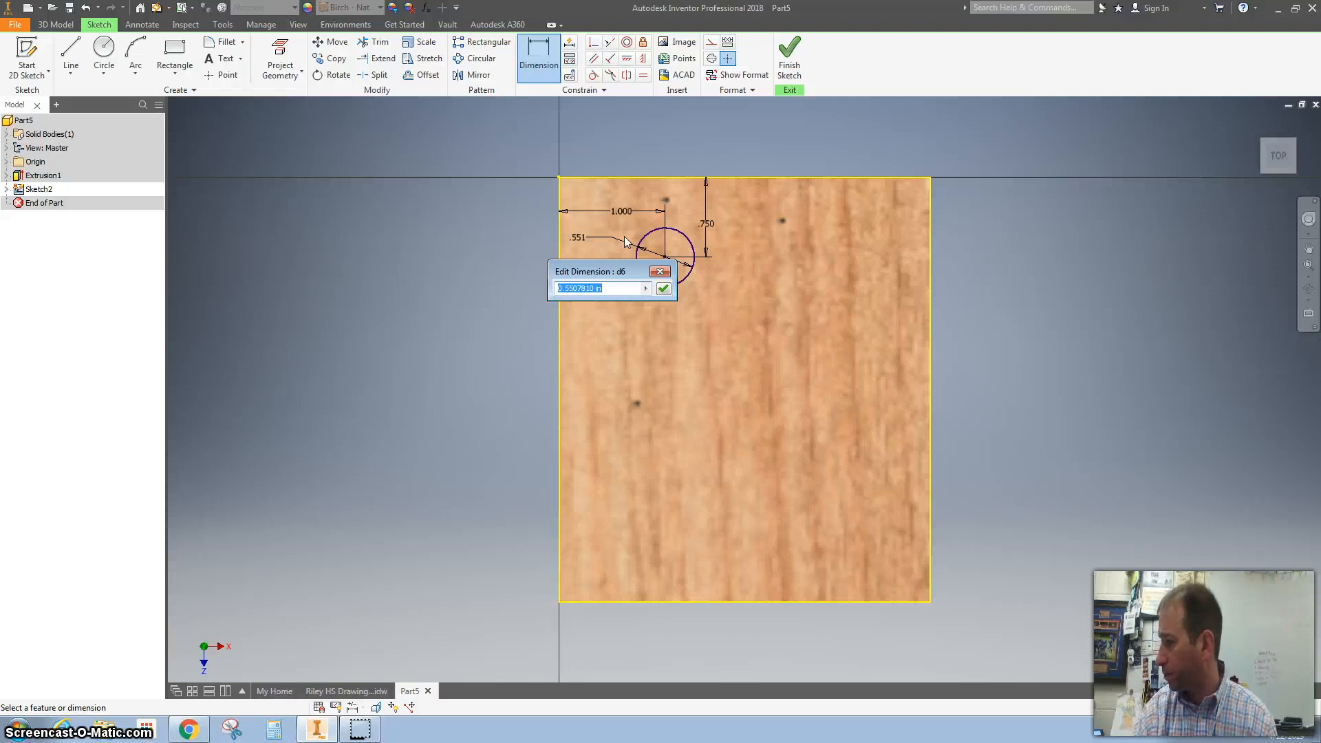
pyautogui.write('3/32')
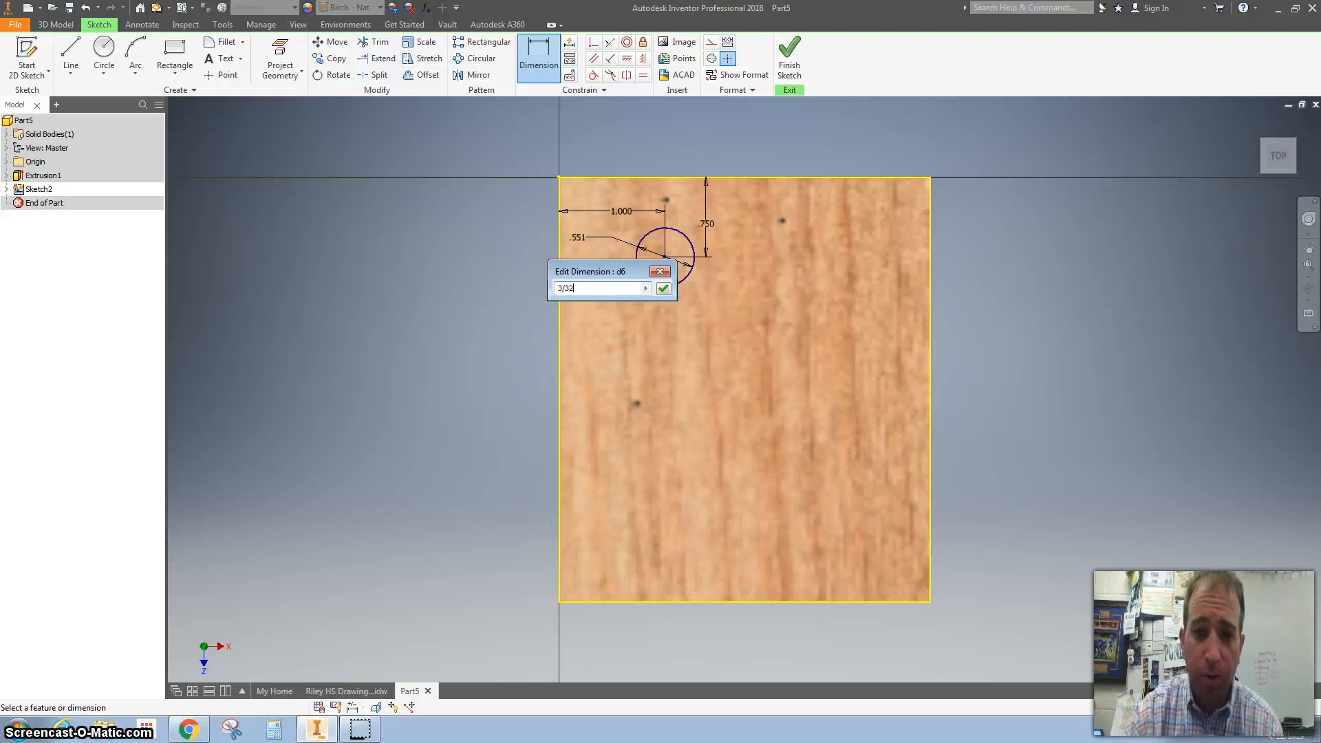
pyautogui.press('Return')
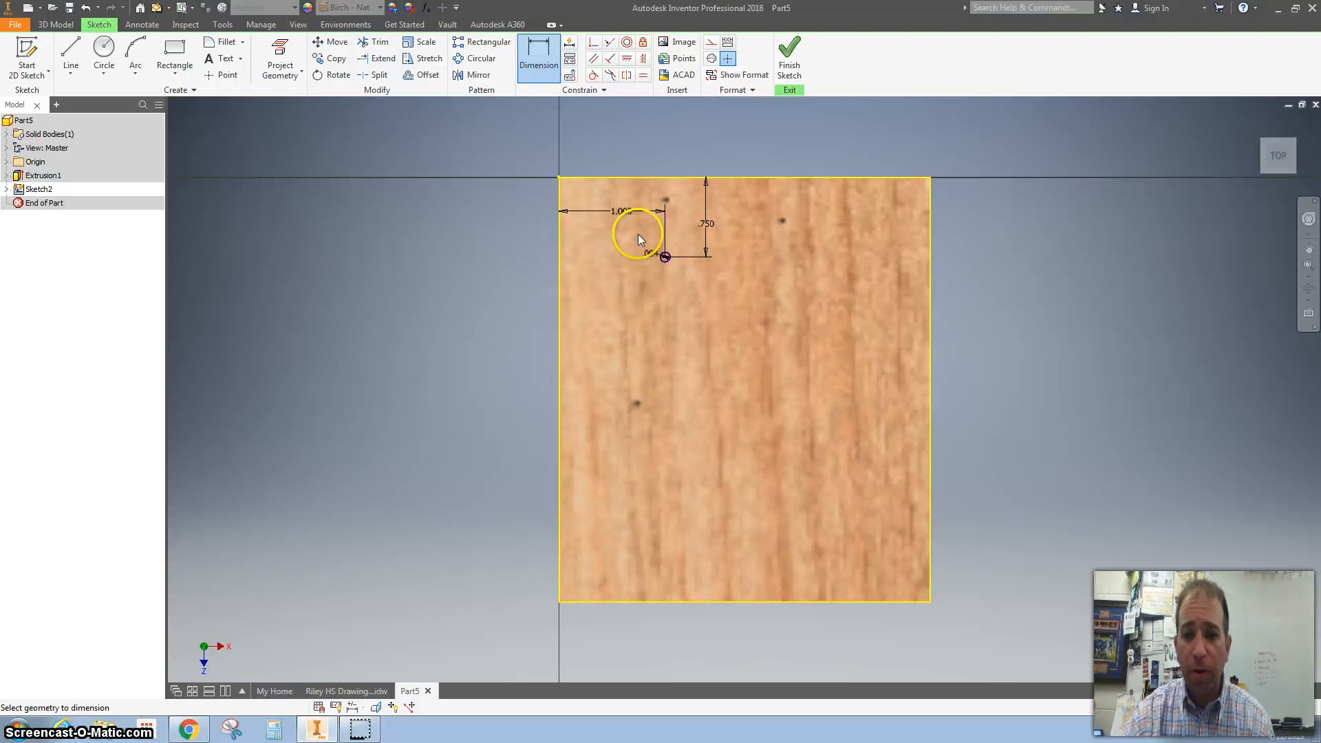
# Extend the circle's diameter expression by +1/8 so that it reads 3 in / 32 ul+1/8.
pyautogui.scroll(3, 669, 269)
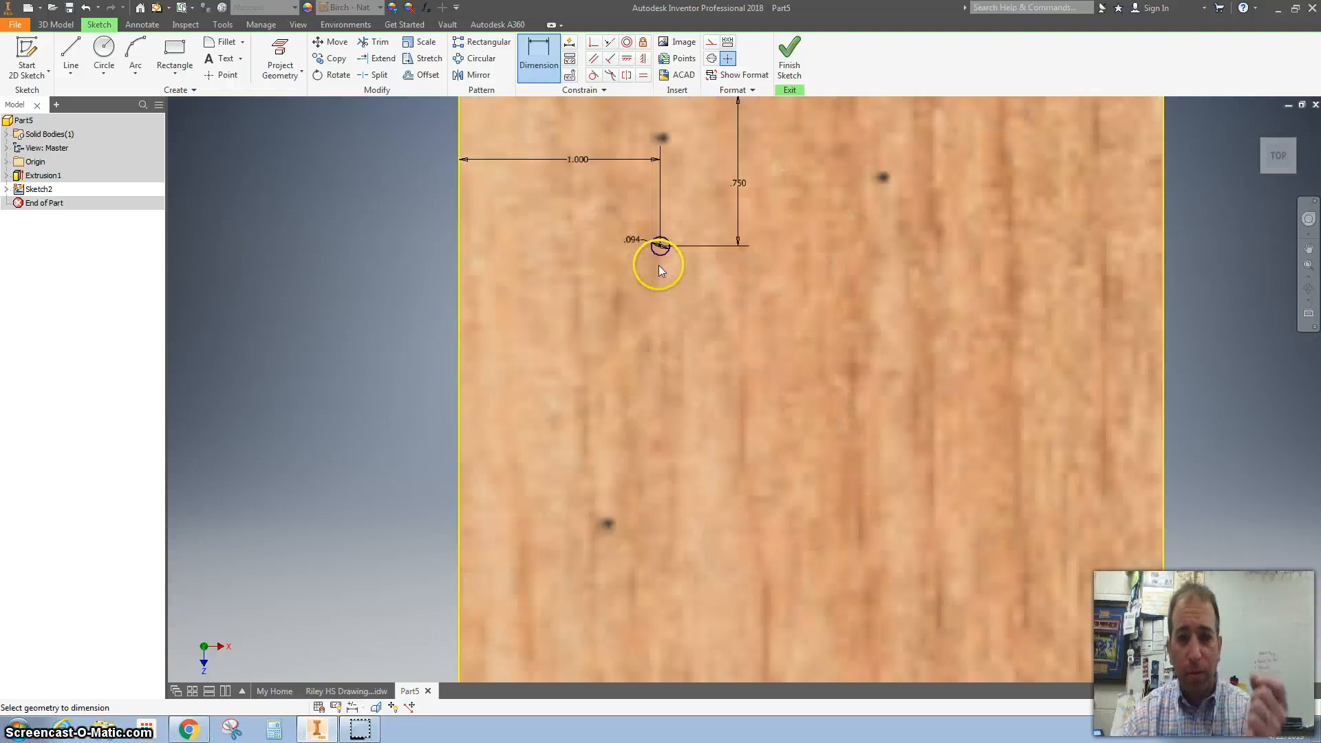
pyautogui.doubleClick(635, 241)
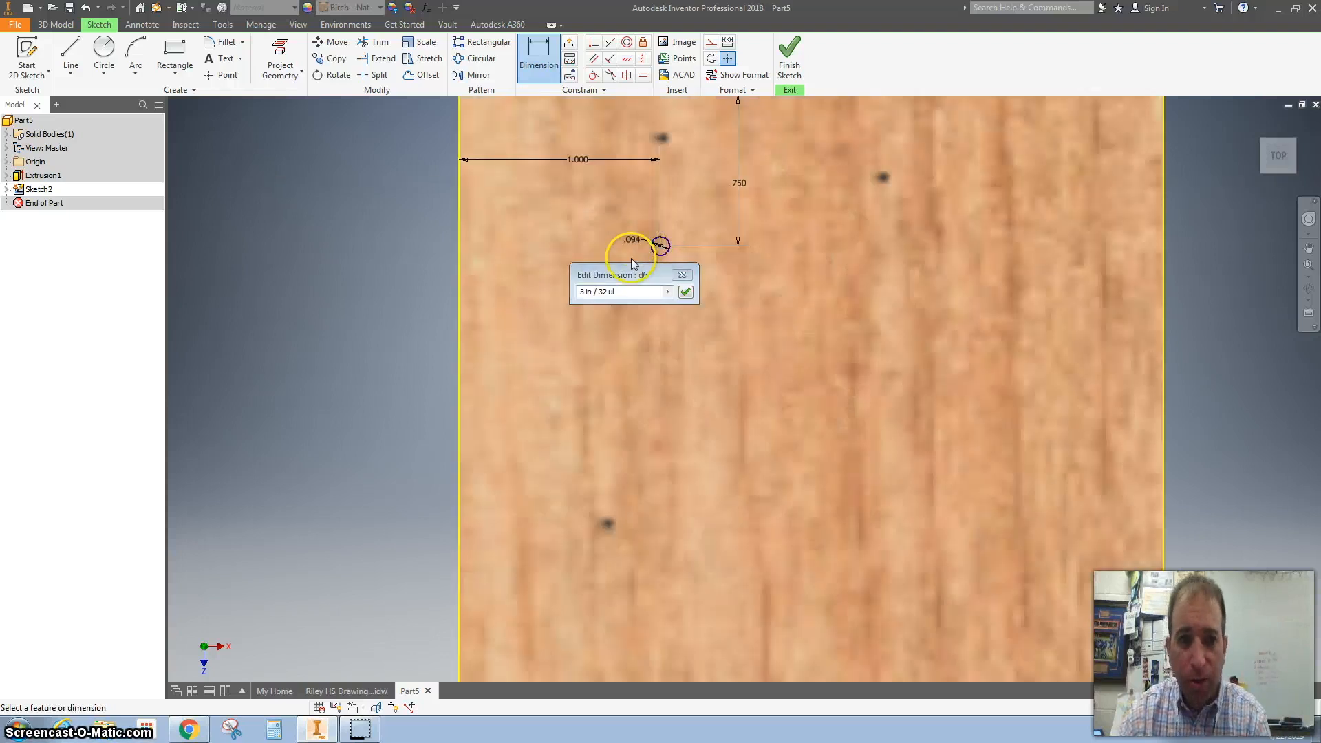
pyautogui.click(636, 293)
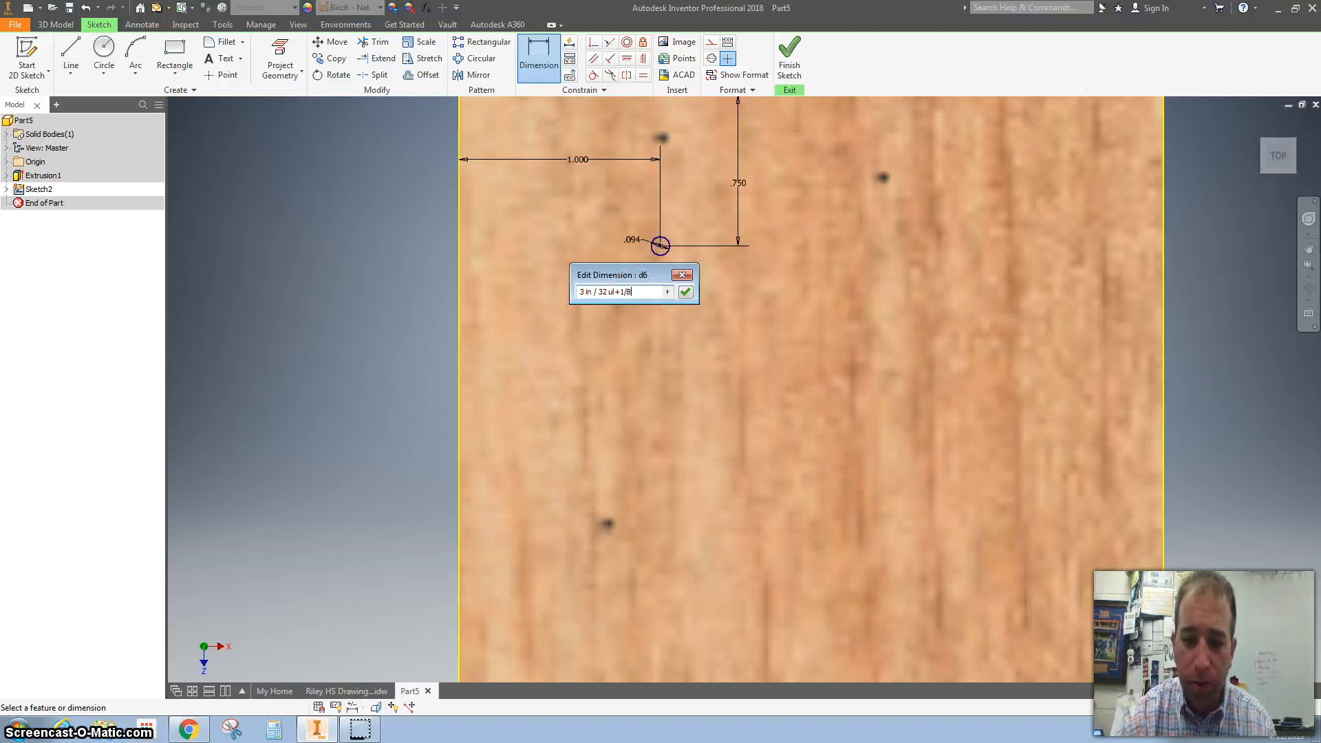
pyautogui.press('Return')
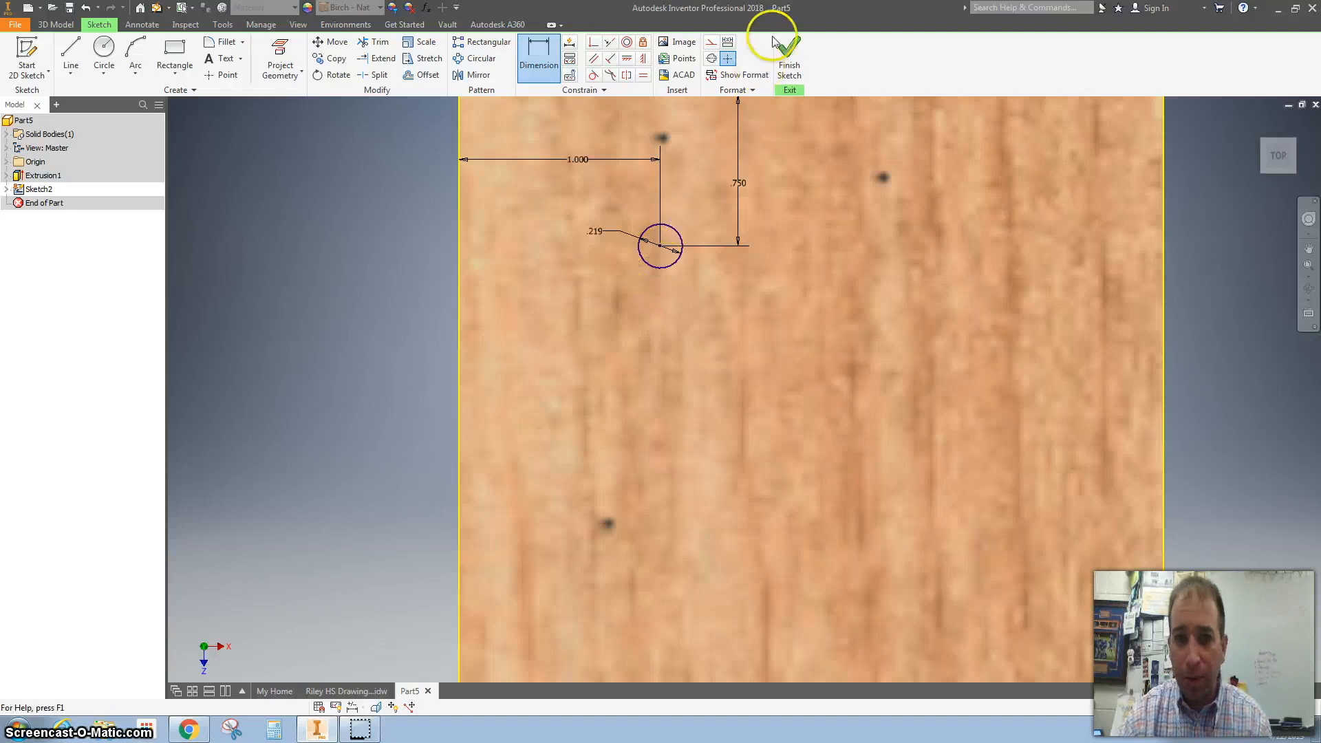
# Sketch three more circles below the first one, centers aligned vertically with it, the nearest about 0.28 in in diameter.
pyautogui.click(115, 59)
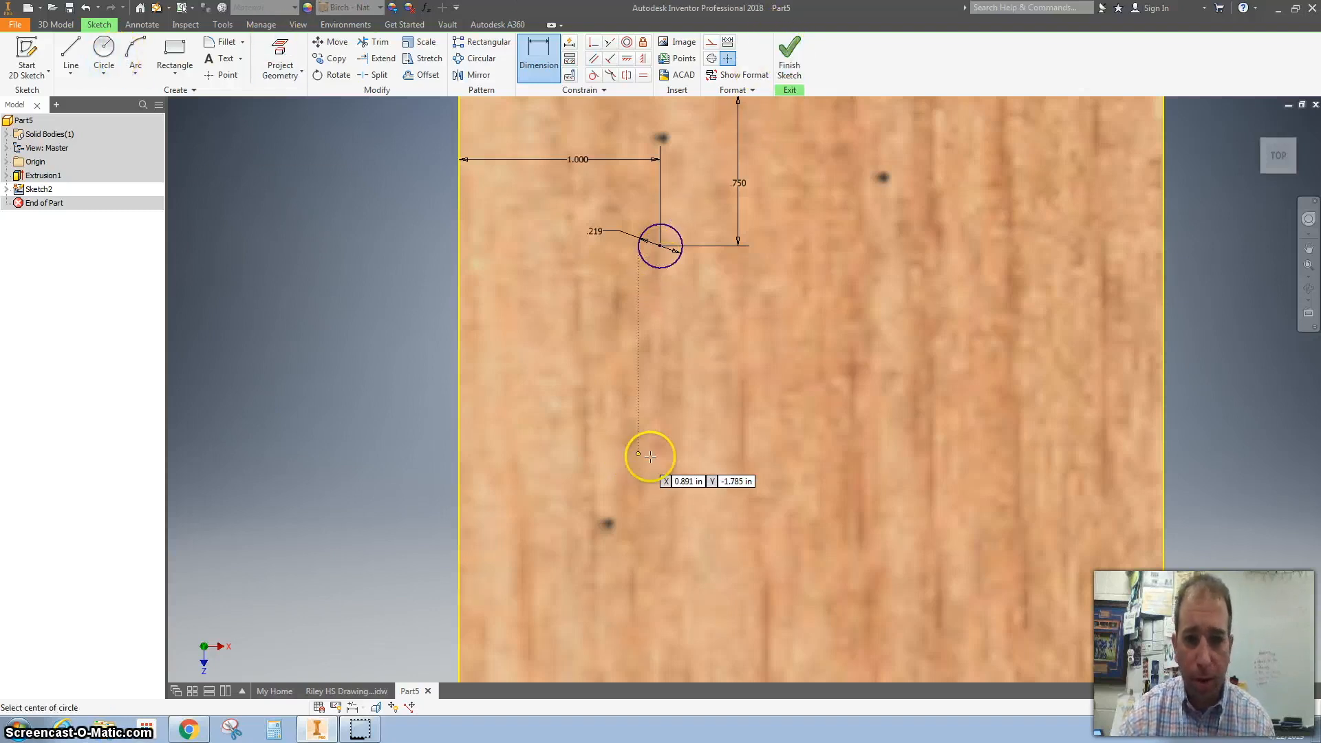
pyautogui.click(658, 370)
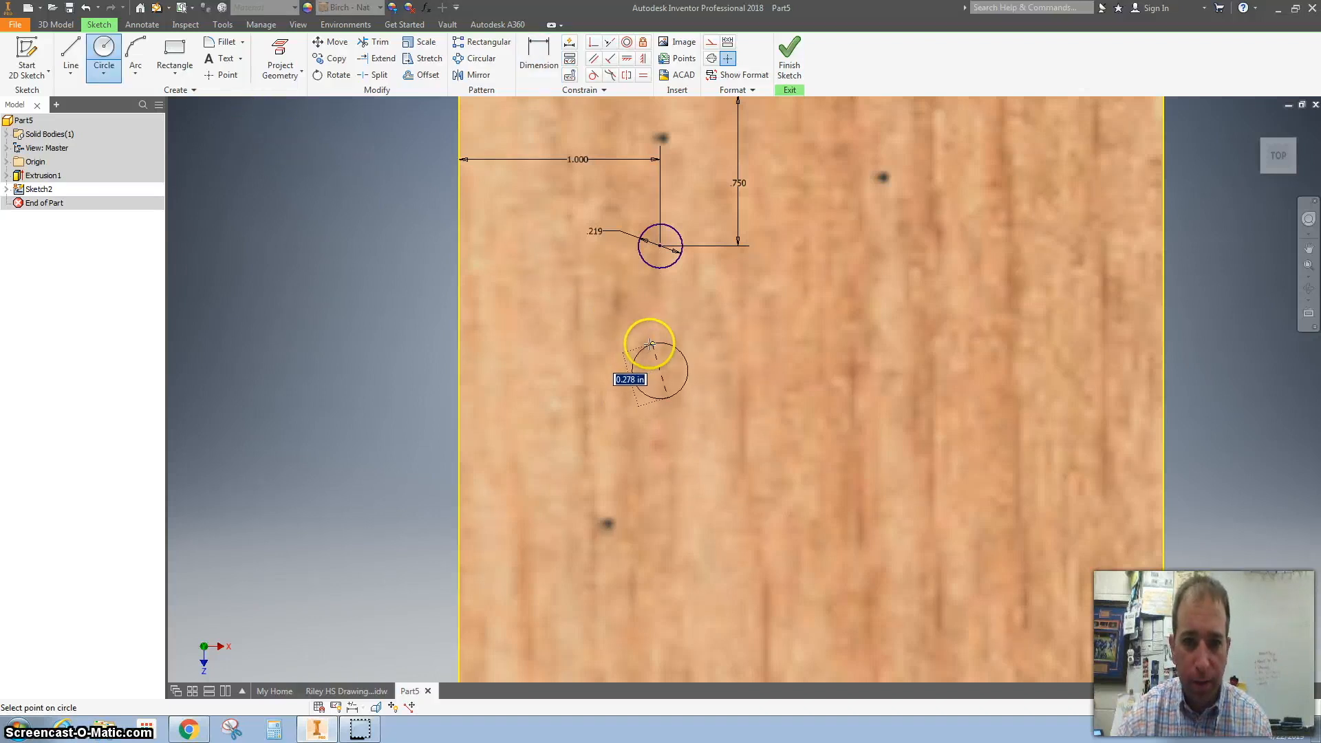
pyautogui.click(649, 342)
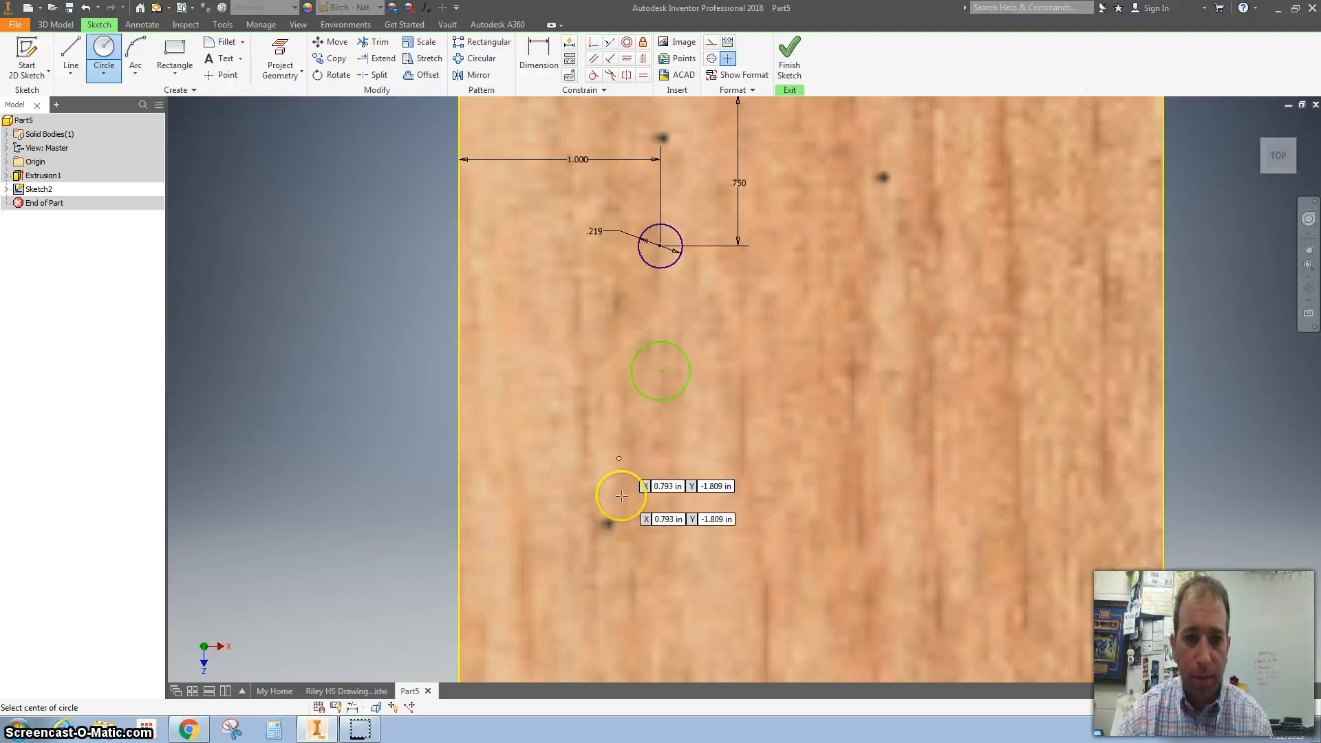
pyautogui.click(661, 532)
pyautogui.click(640, 534)
pyautogui.moveTo(598, 509); pyautogui.dragTo(594, 348, button='middle')
pyautogui.click(655, 505)
pyautogui.click(641, 497)
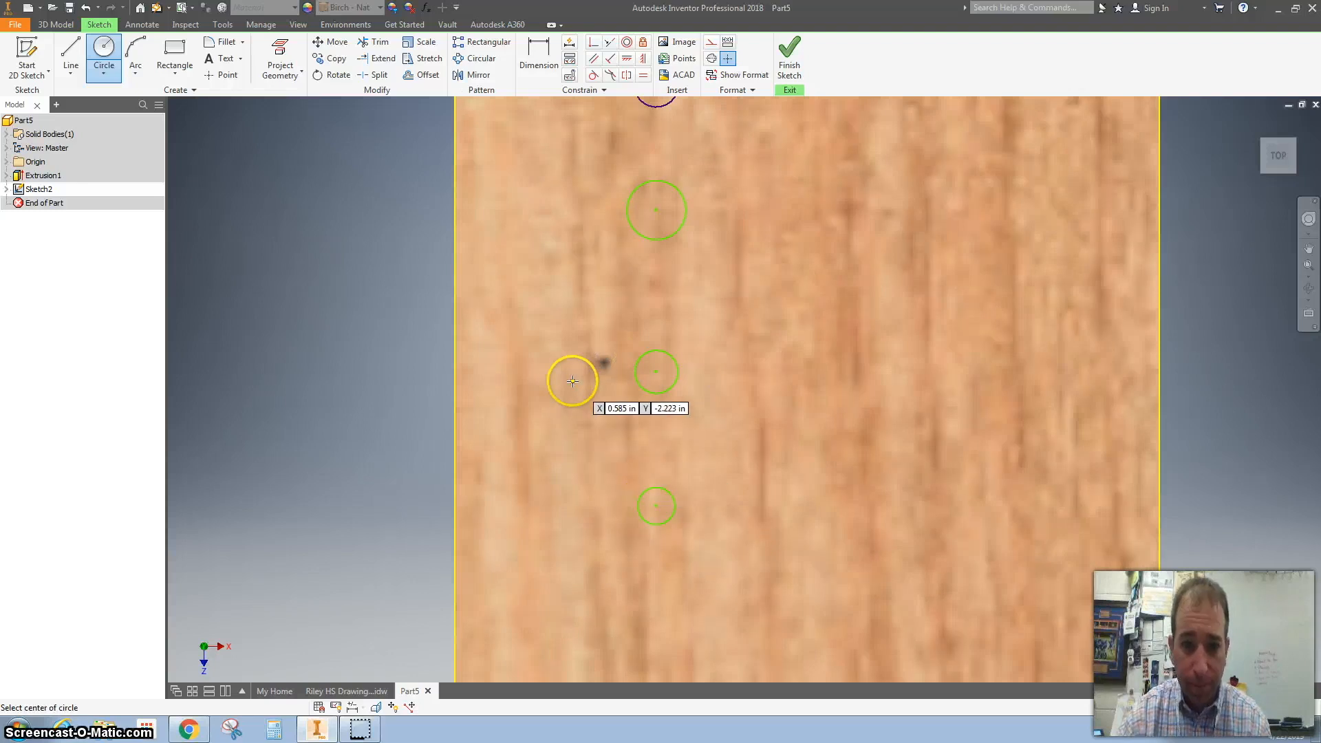
pyautogui.scroll(3, 569, 378)
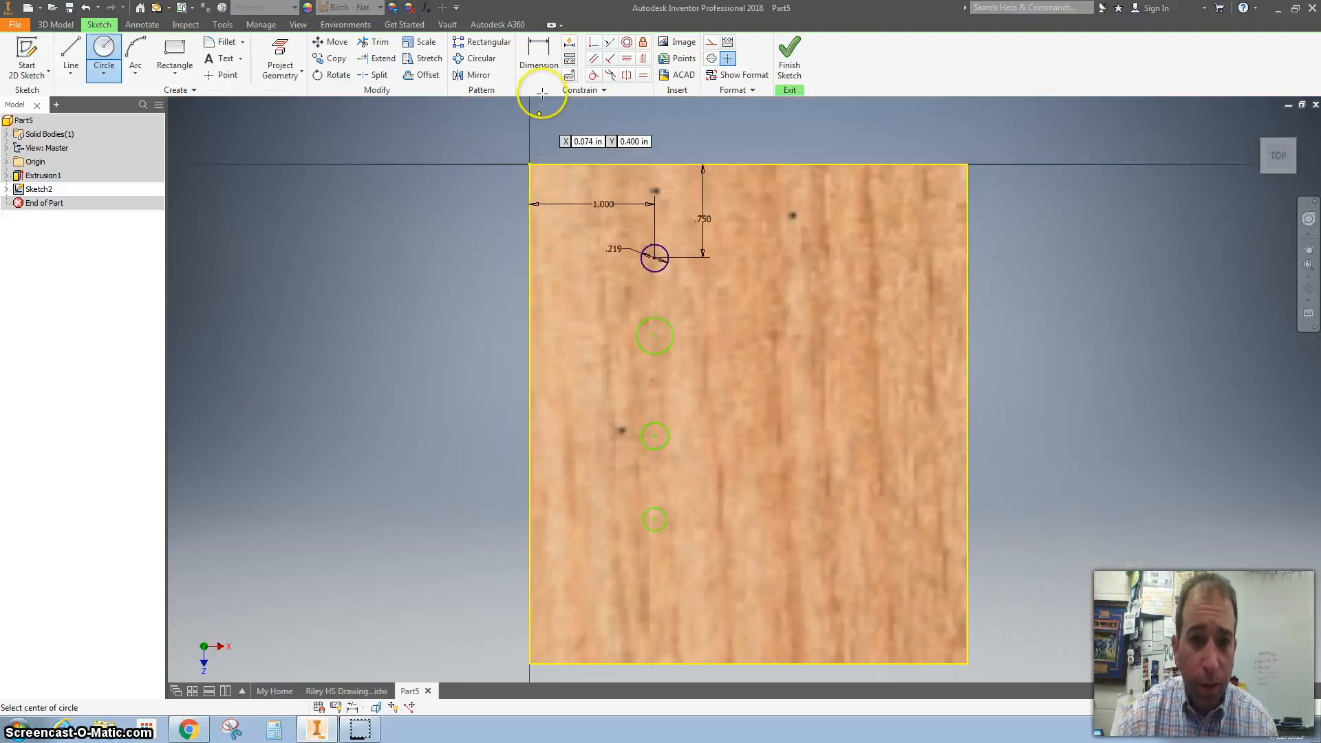
pyautogui.click(628, 60)
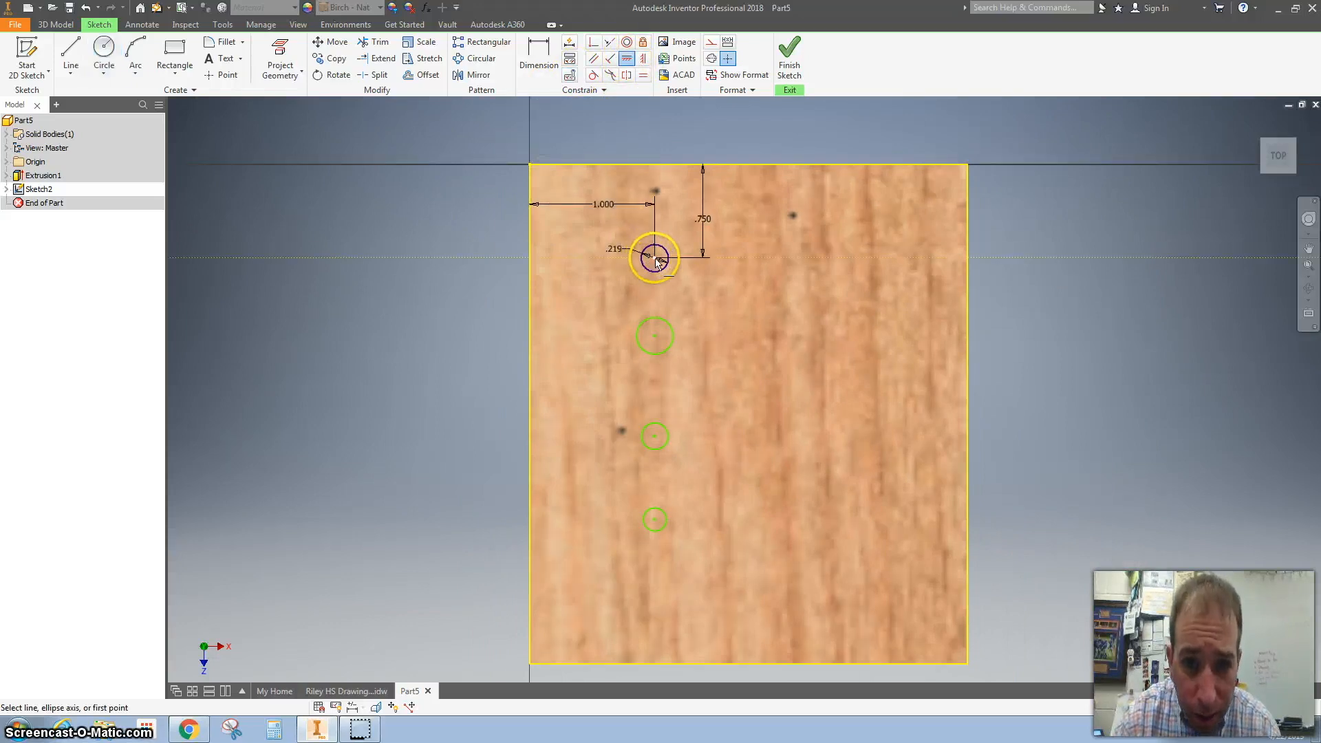
pyautogui.click(643, 61)
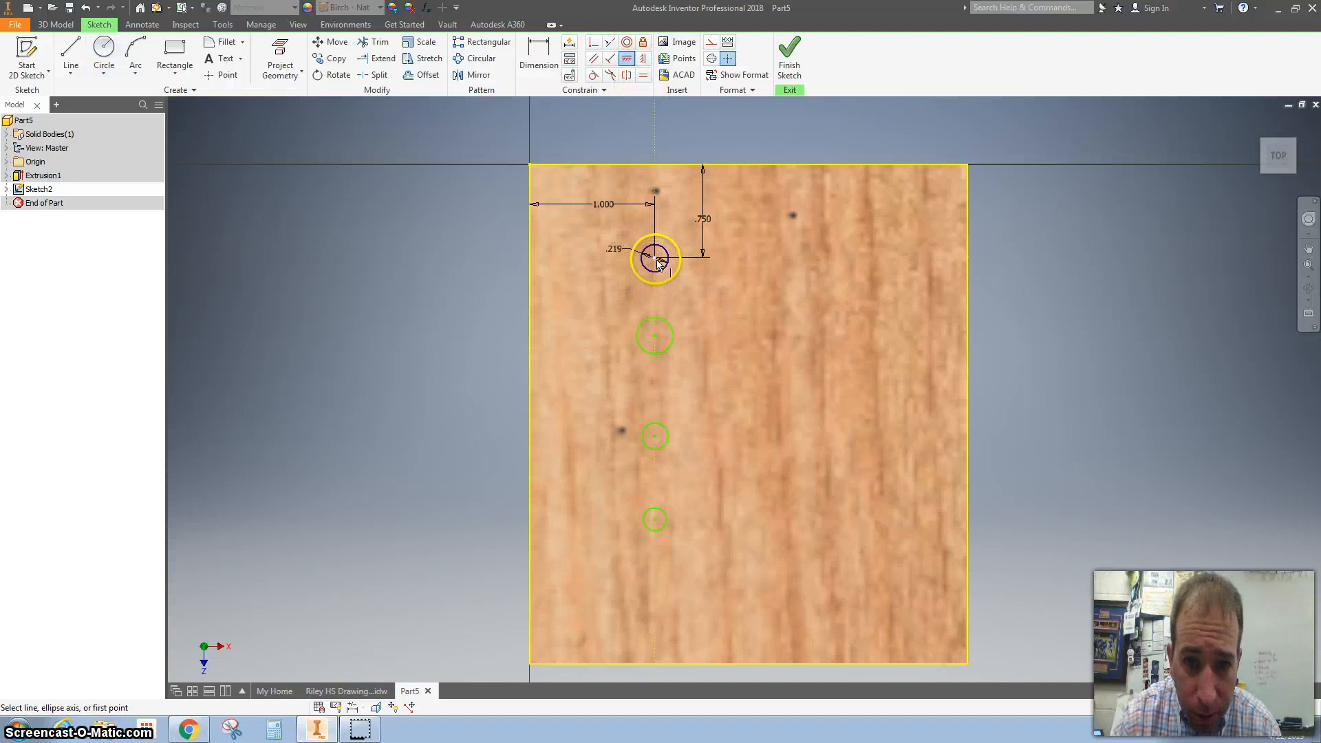
pyautogui.click(622, 443)
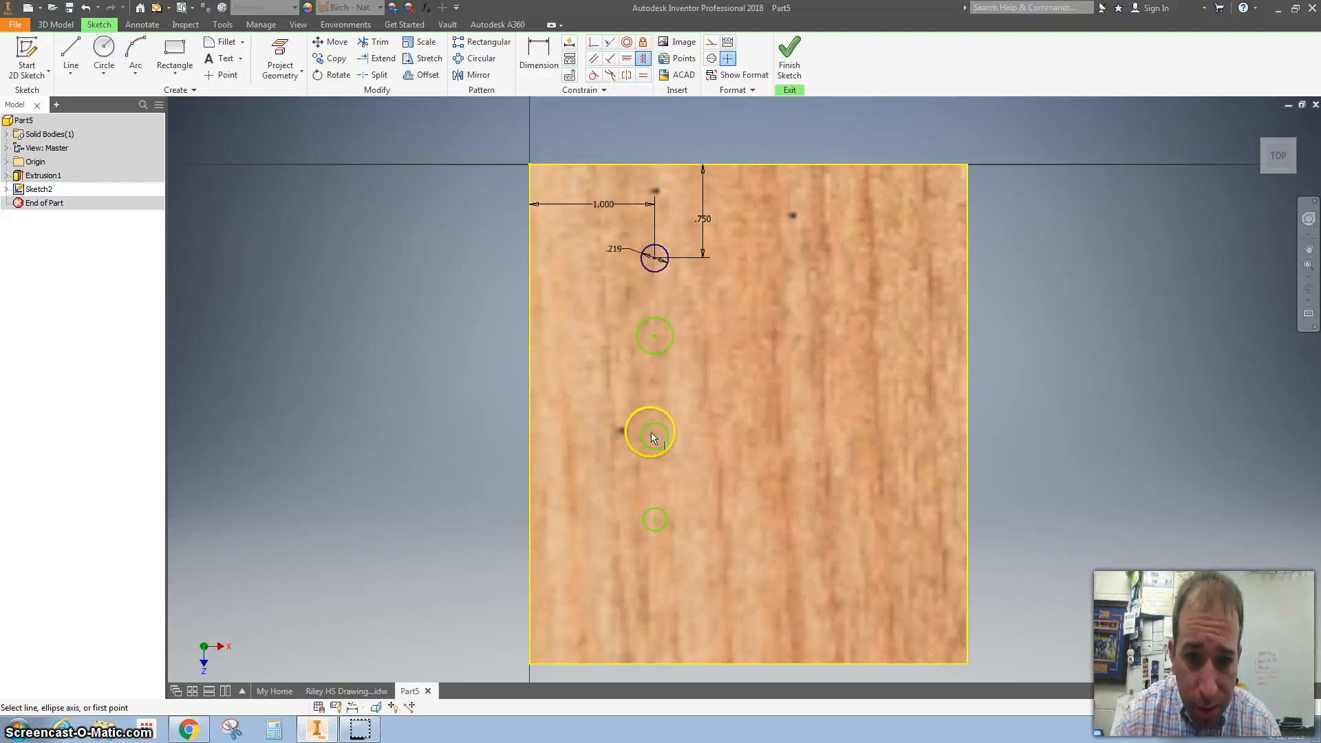
# Dimension the vertical spacing between the first and second circle centers, setting it equal to the first circle's 0.75 in edge offset.
pyautogui.click(530, 54)
pyautogui.click(655, 337)
pyautogui.click(691, 303)
pyautogui.write('=d5')
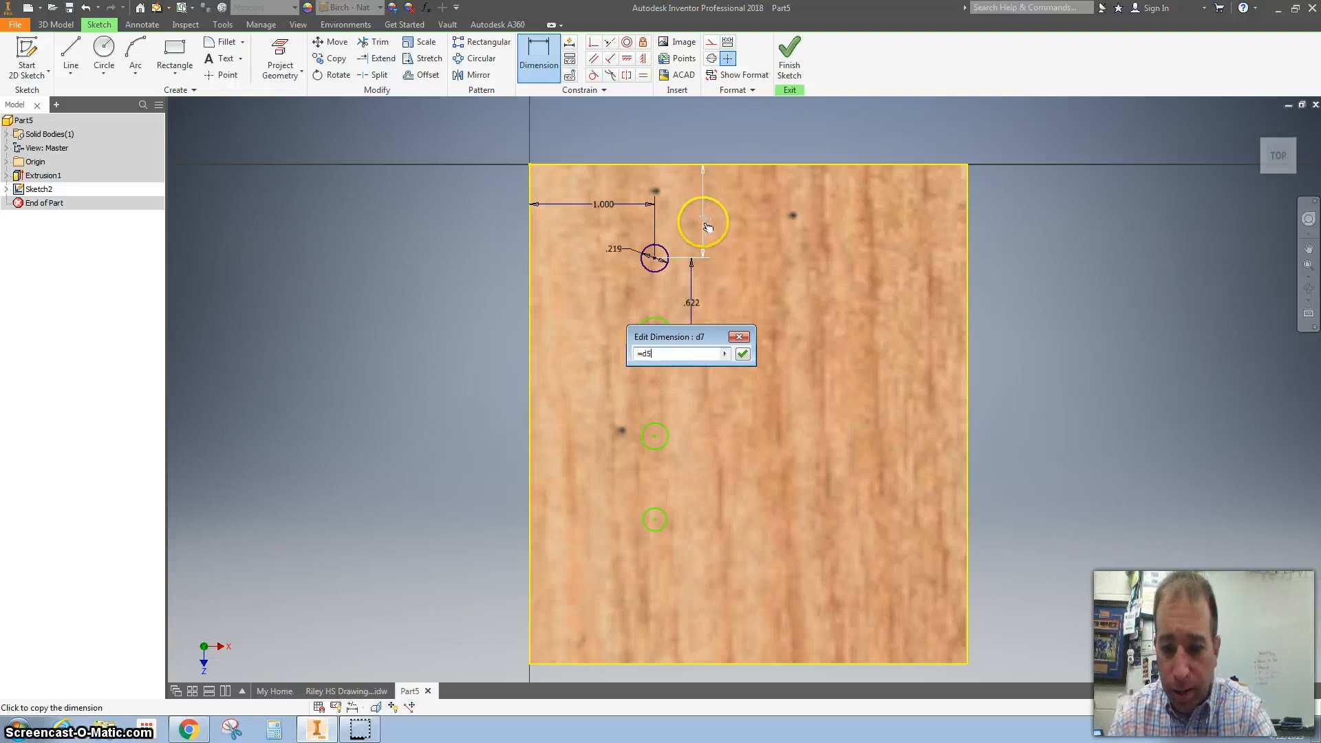
pyautogui.press('Return')
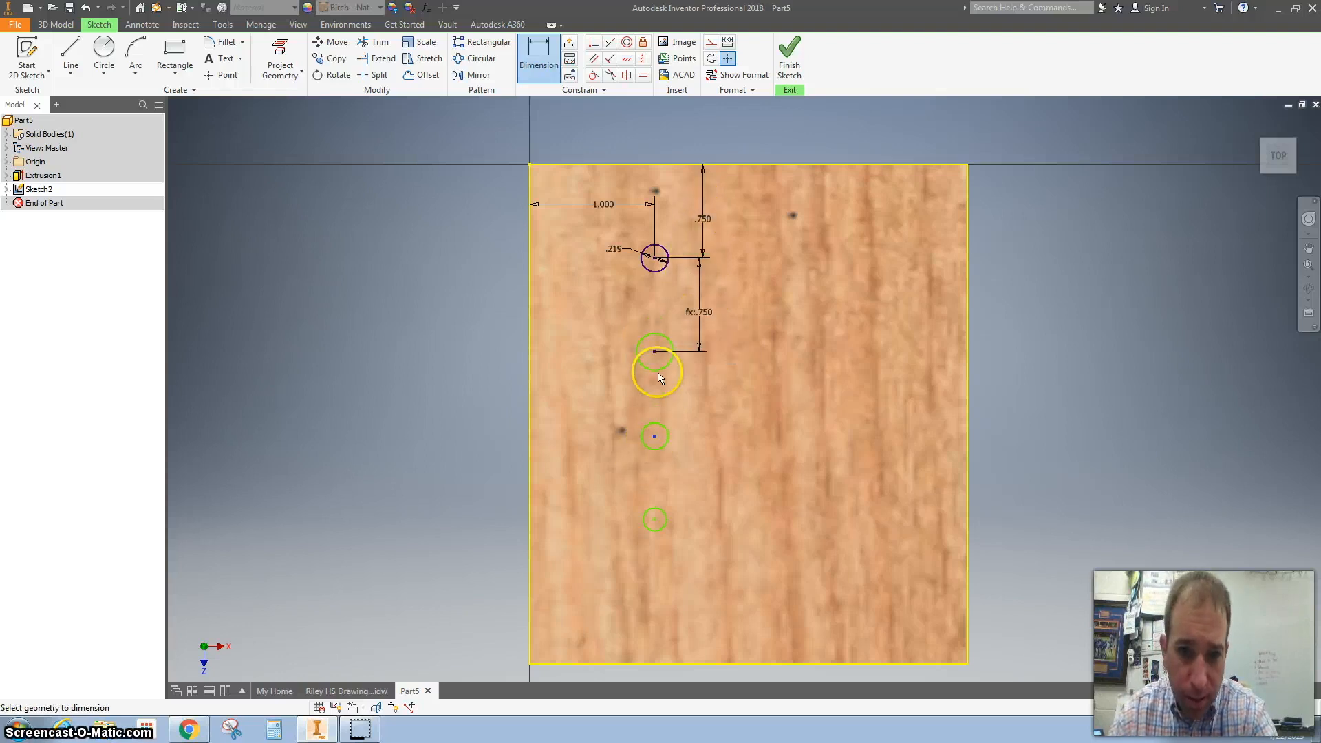
# Dimension the vertical spacing between the second and third circle centers, linking it to the spacing dimension d7 above.
pyautogui.click(655, 353)
pyautogui.click(655, 436)
pyautogui.click(704, 403)
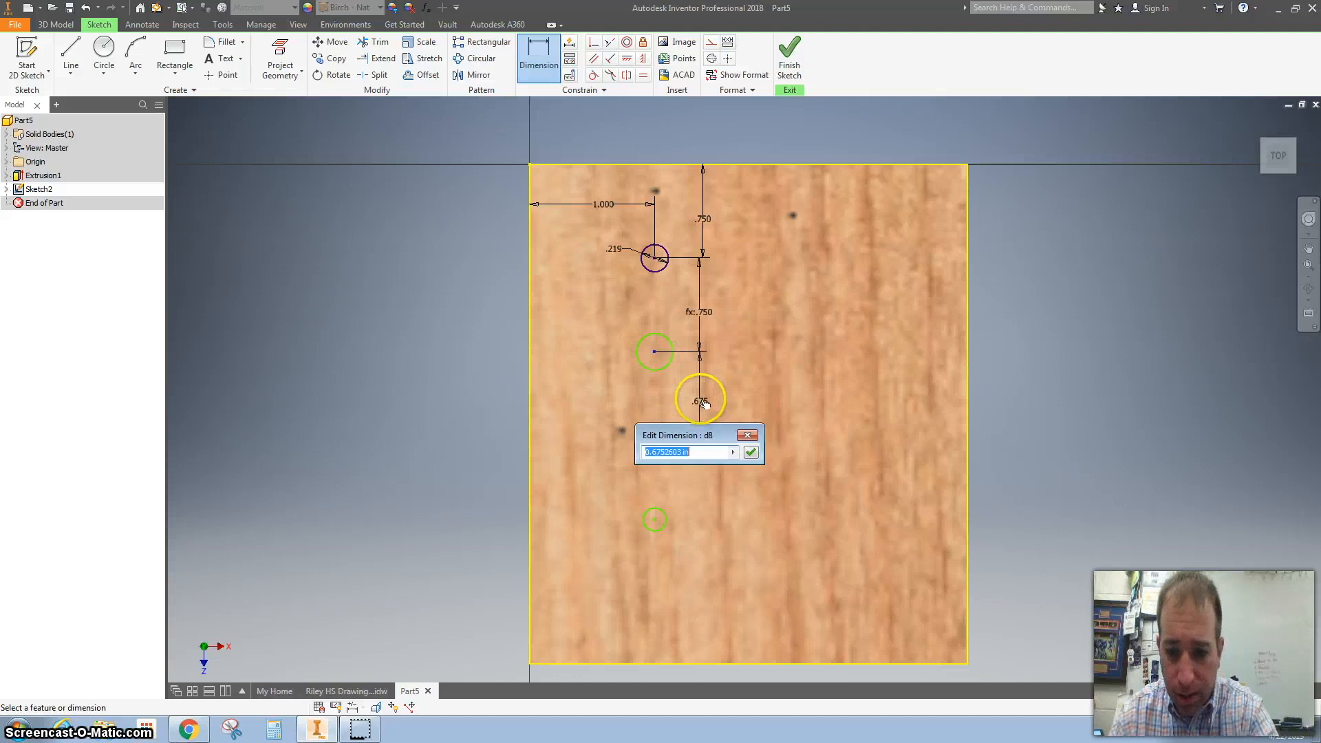
pyautogui.write('=')
pyautogui.click(702, 314)
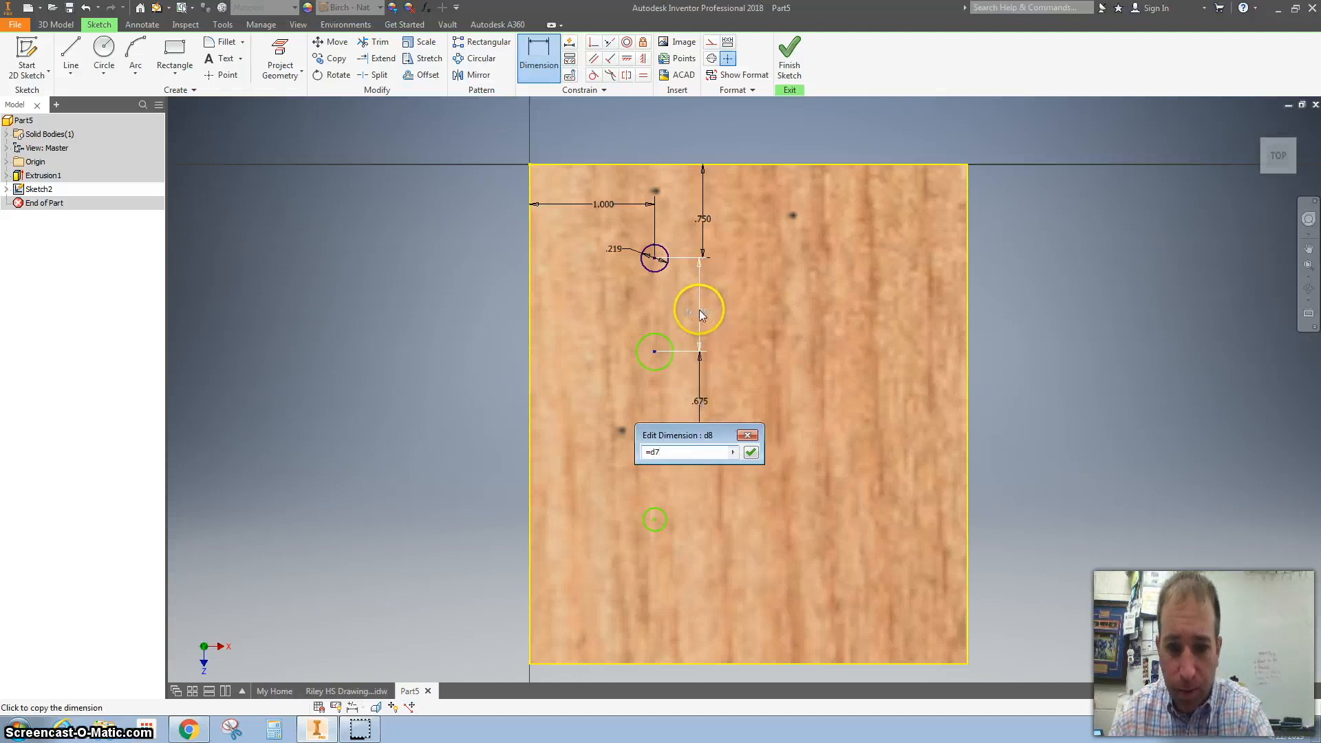
pyautogui.press('Return')
# Dimension the vertical spacing between the third and fourth circle centers, linking it to the spacing dimension directly above.
pyautogui.click(655, 520)
pyautogui.click(655, 446)
pyautogui.click(703, 487)
pyautogui.write('=')
pyautogui.click(705, 407)
pyautogui.press('Return')
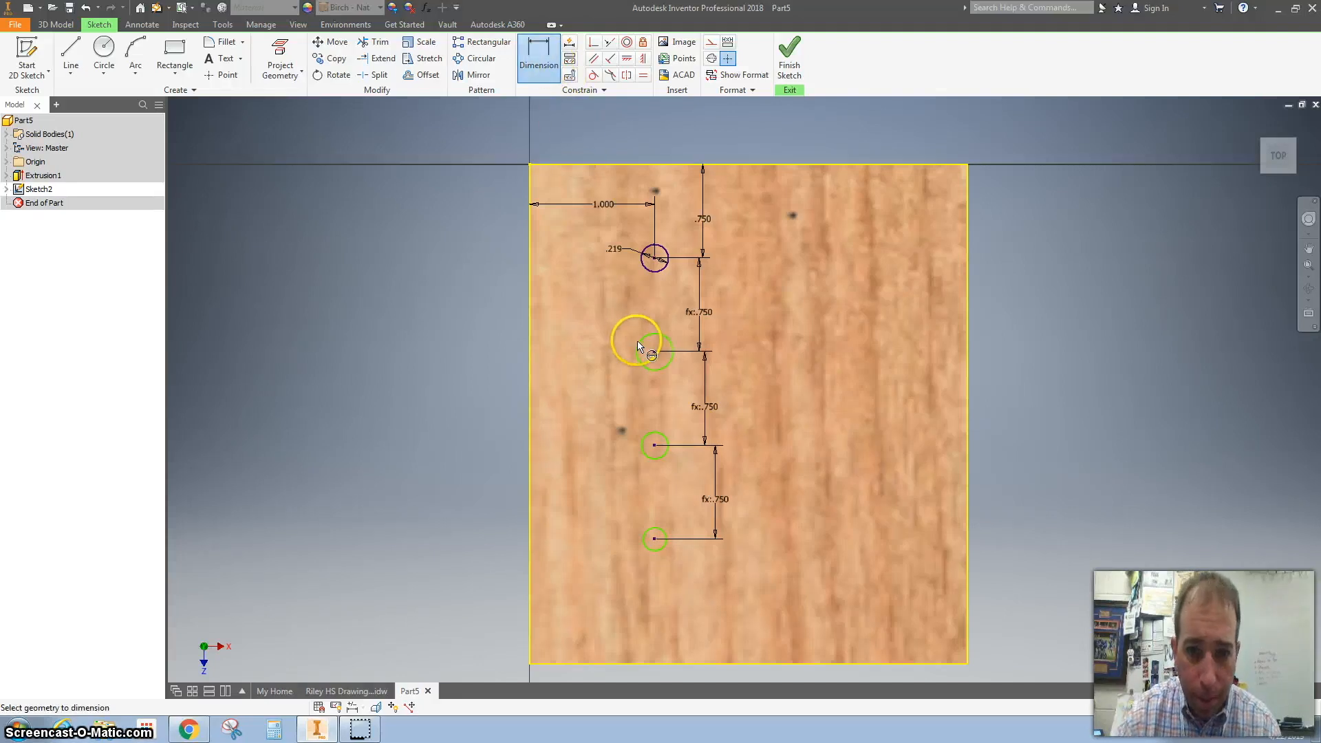
# Dimension the second circle's diameter with the expression =7/64+1/8.
pyautogui.click(639, 346)
pyautogui.click(612, 347)
pyautogui.write('=')
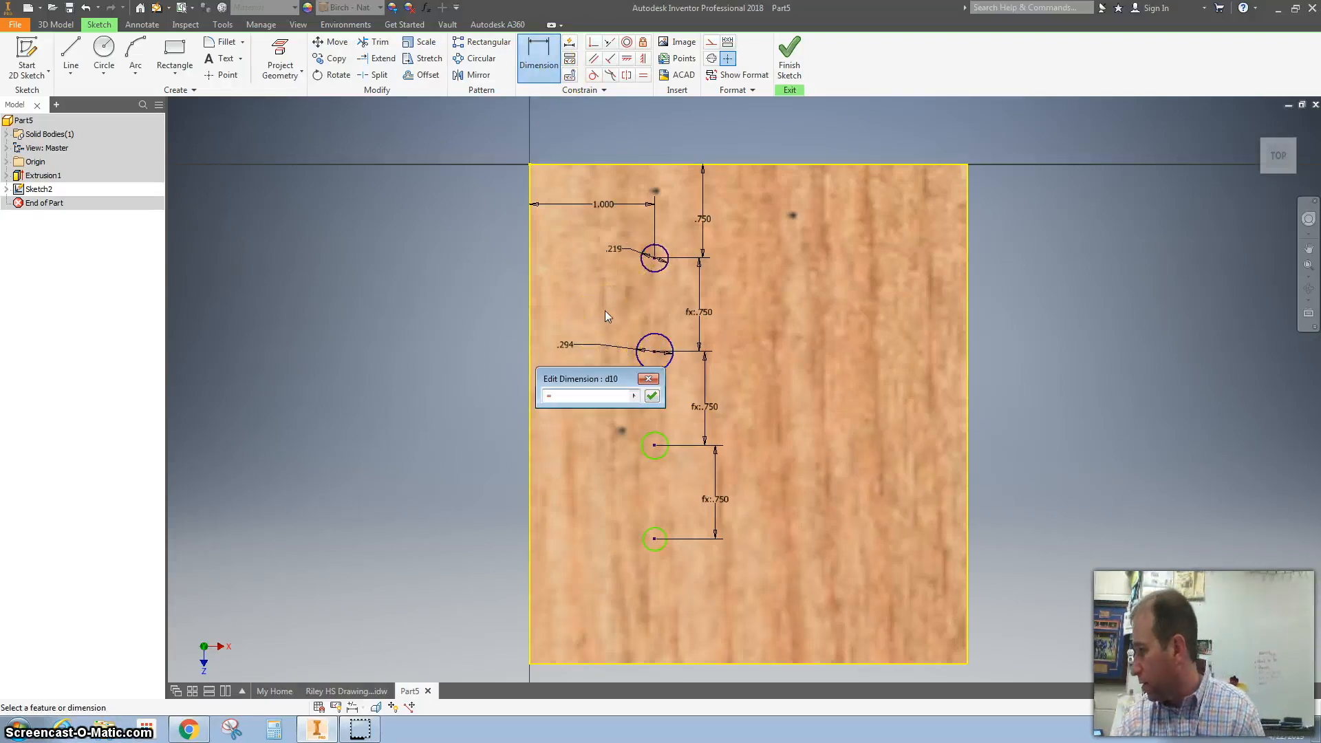
pyautogui.write('7/64')
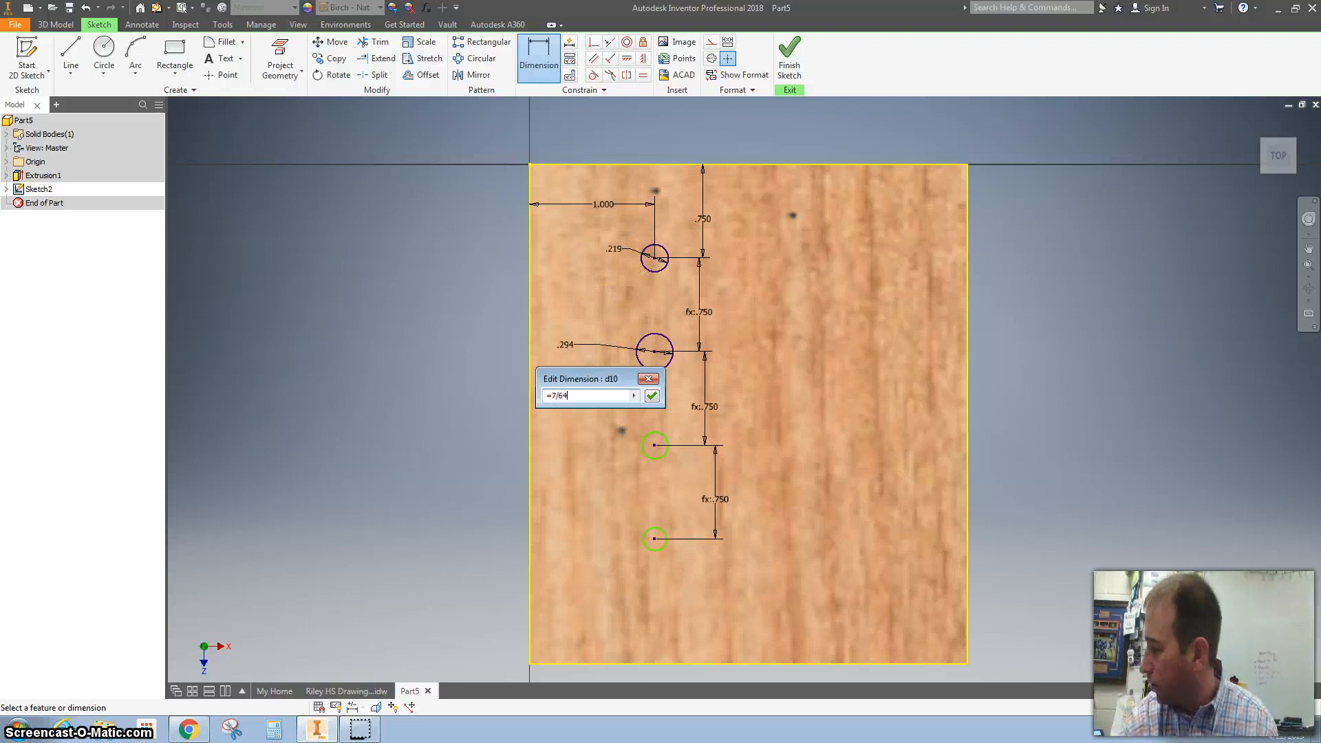
pyautogui.write('+1/8')
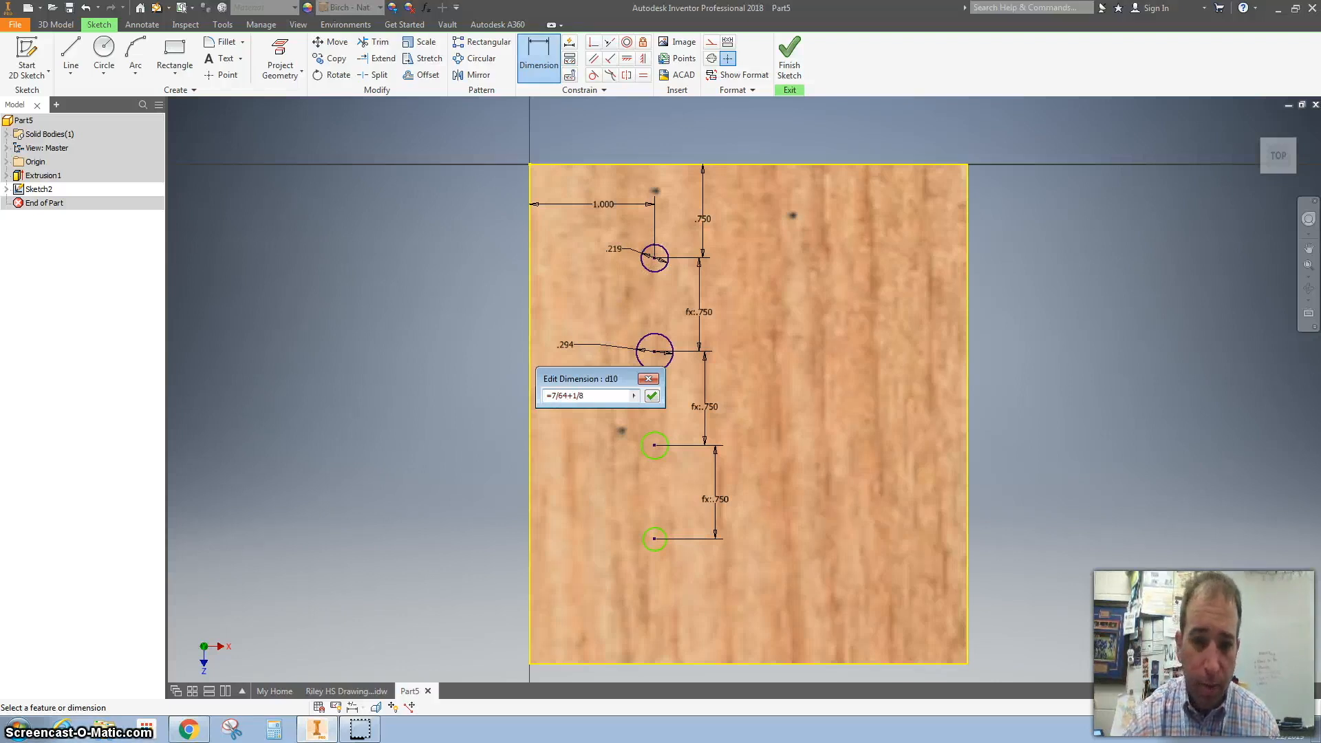
pyautogui.press('Return')
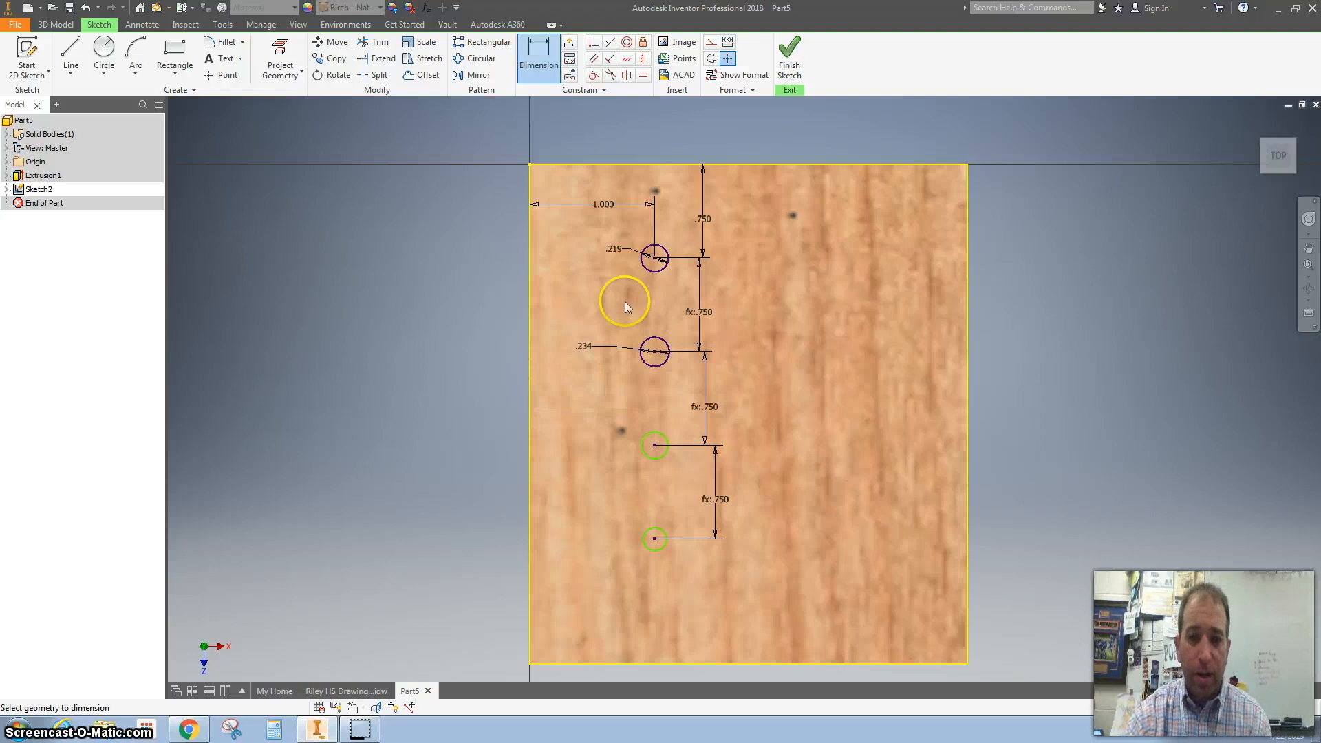
# Dimension the third circle's diameter with the expression 1/8+1/8.
pyautogui.click(647, 432)
pyautogui.click(612, 414)
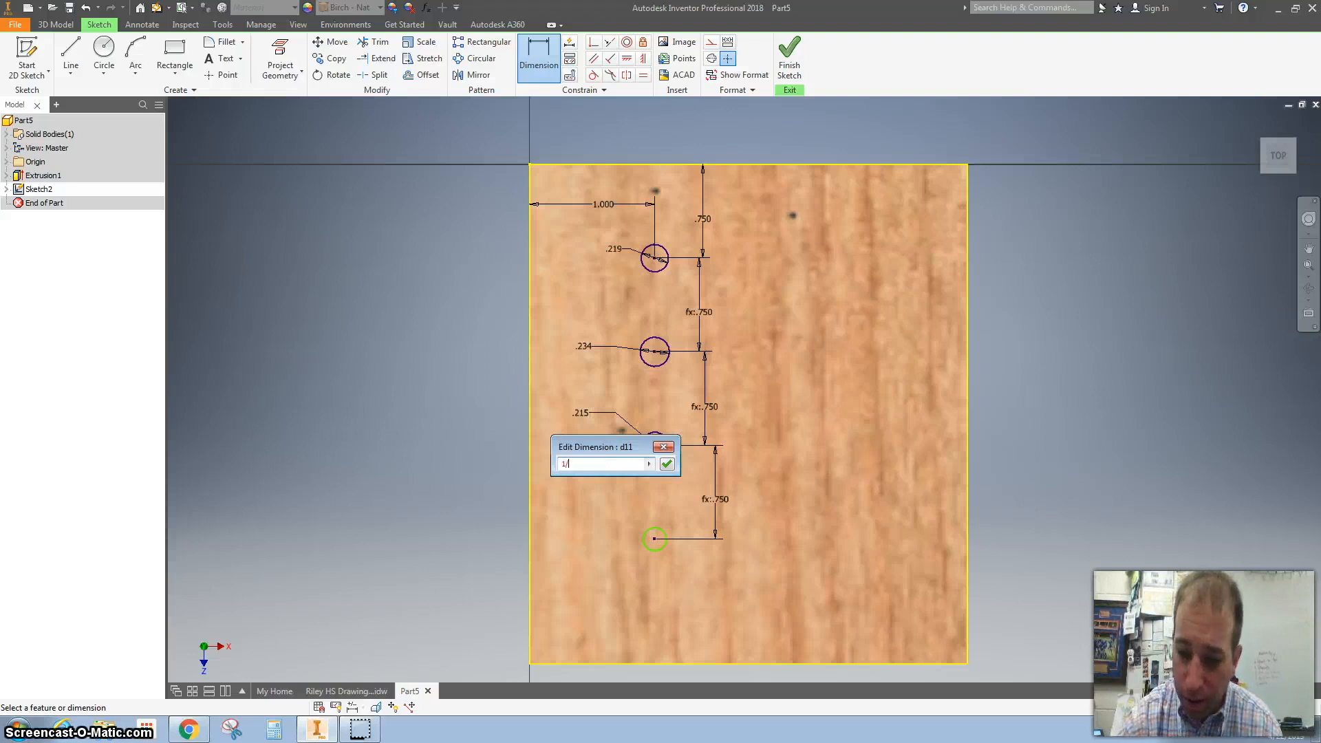
pyautogui.write('1/8+1/8')
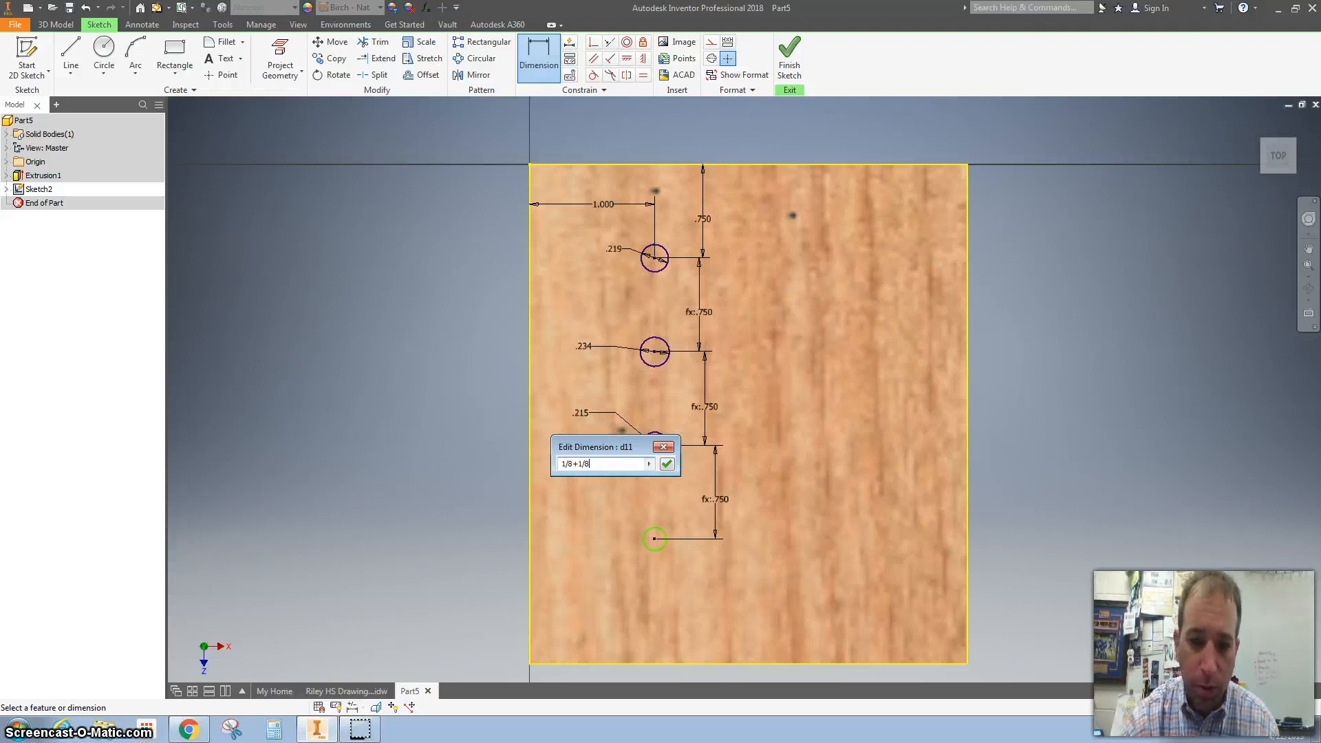
pyautogui.press('Return')
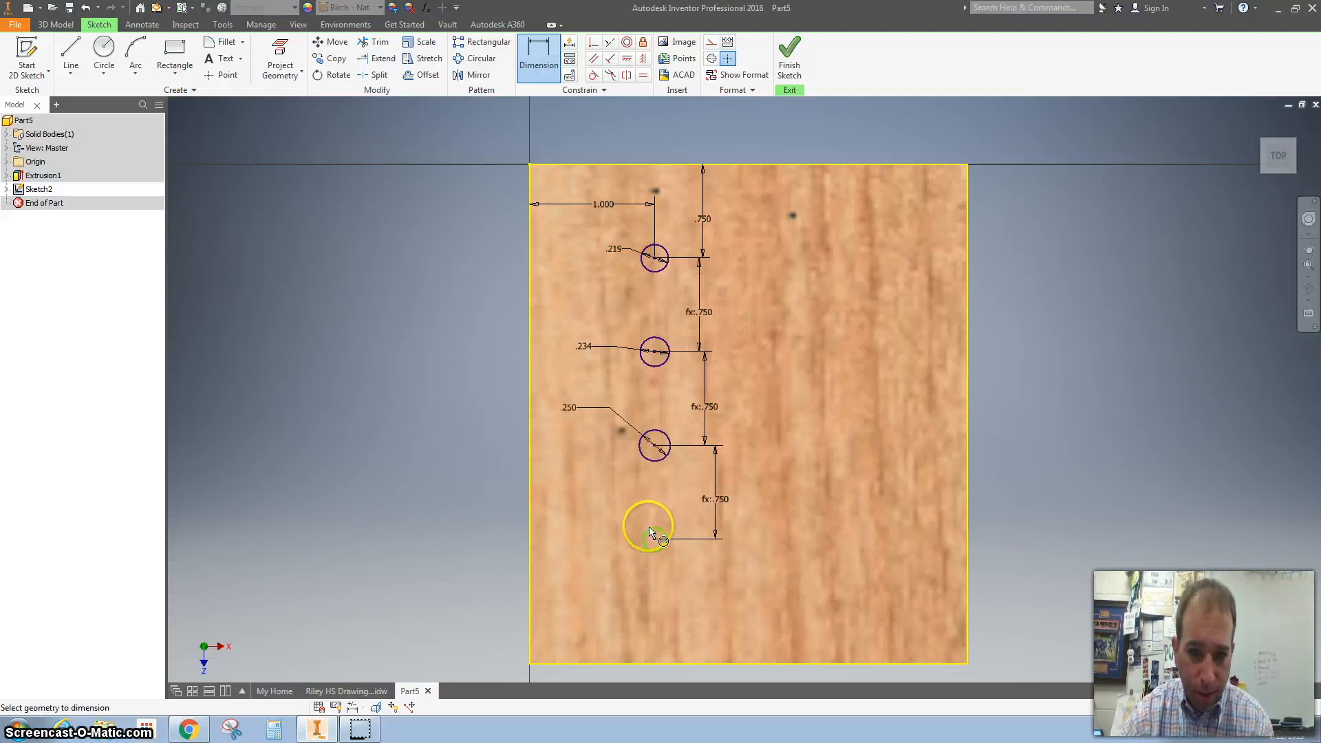
# Dimension the diameter of the fourth, lowest circle in the column with the expression 5/32+1/8.
pyautogui.click(609, 509)
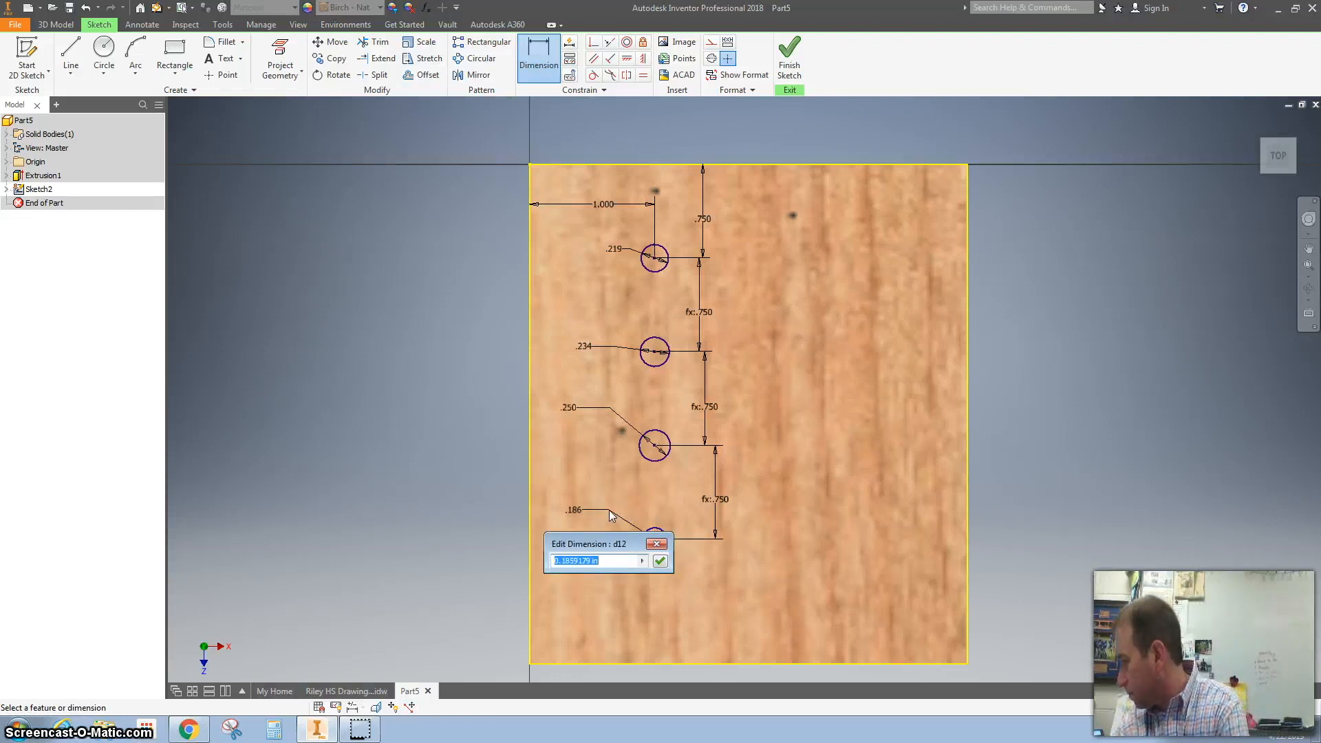
pyautogui.write('5/3')
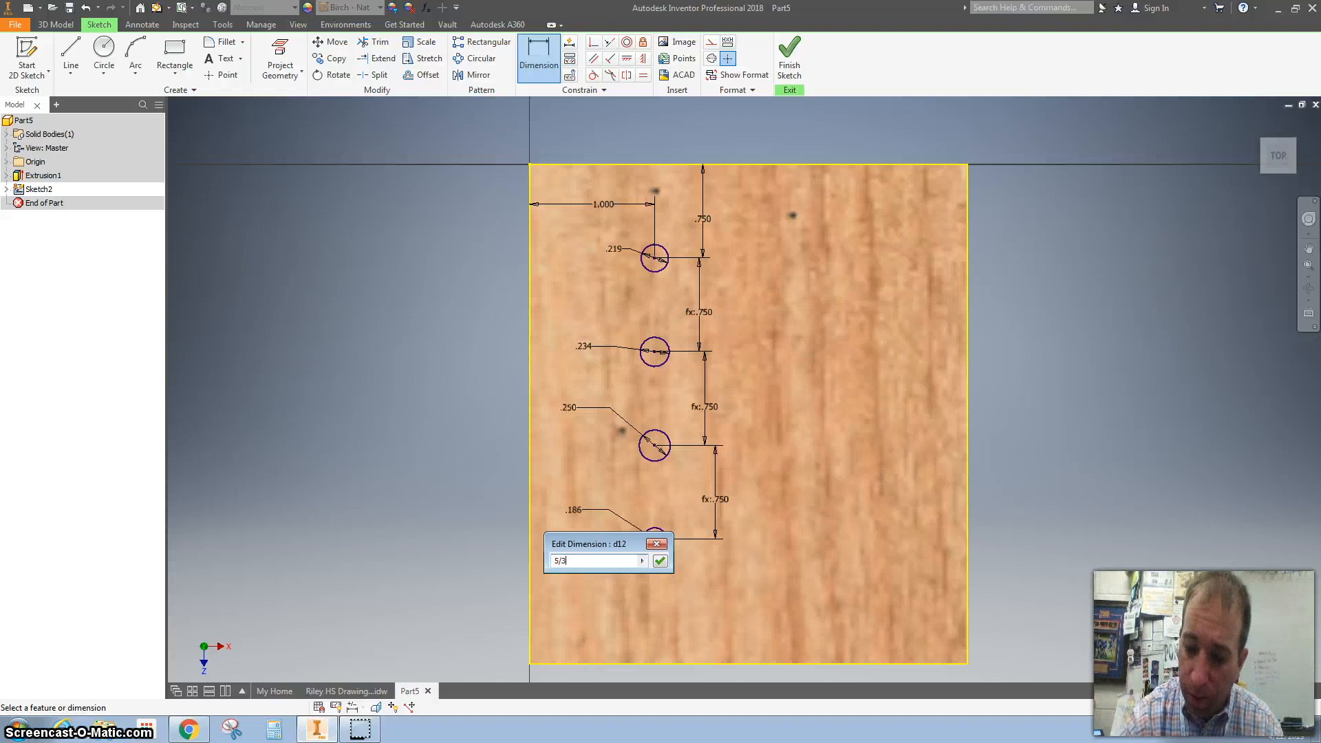
pyautogui.write('2+1/8')
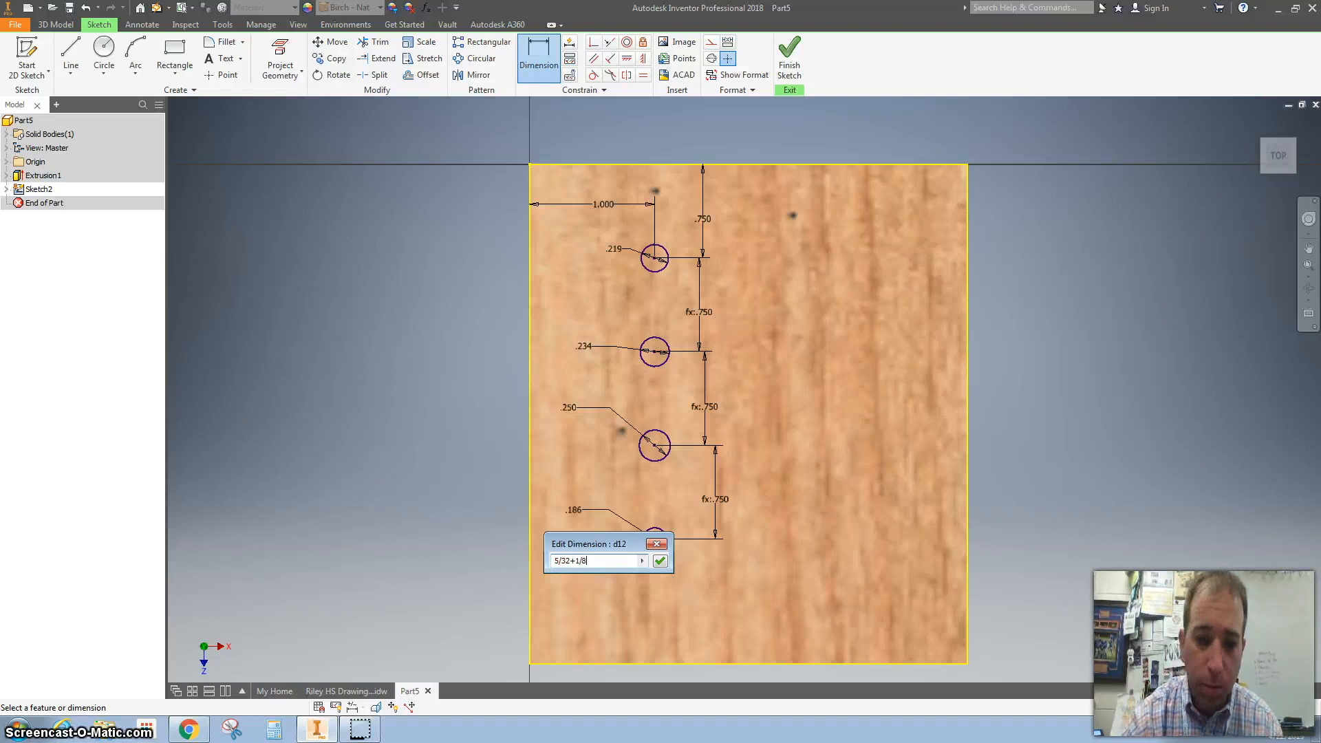
pyautogui.press('Return')
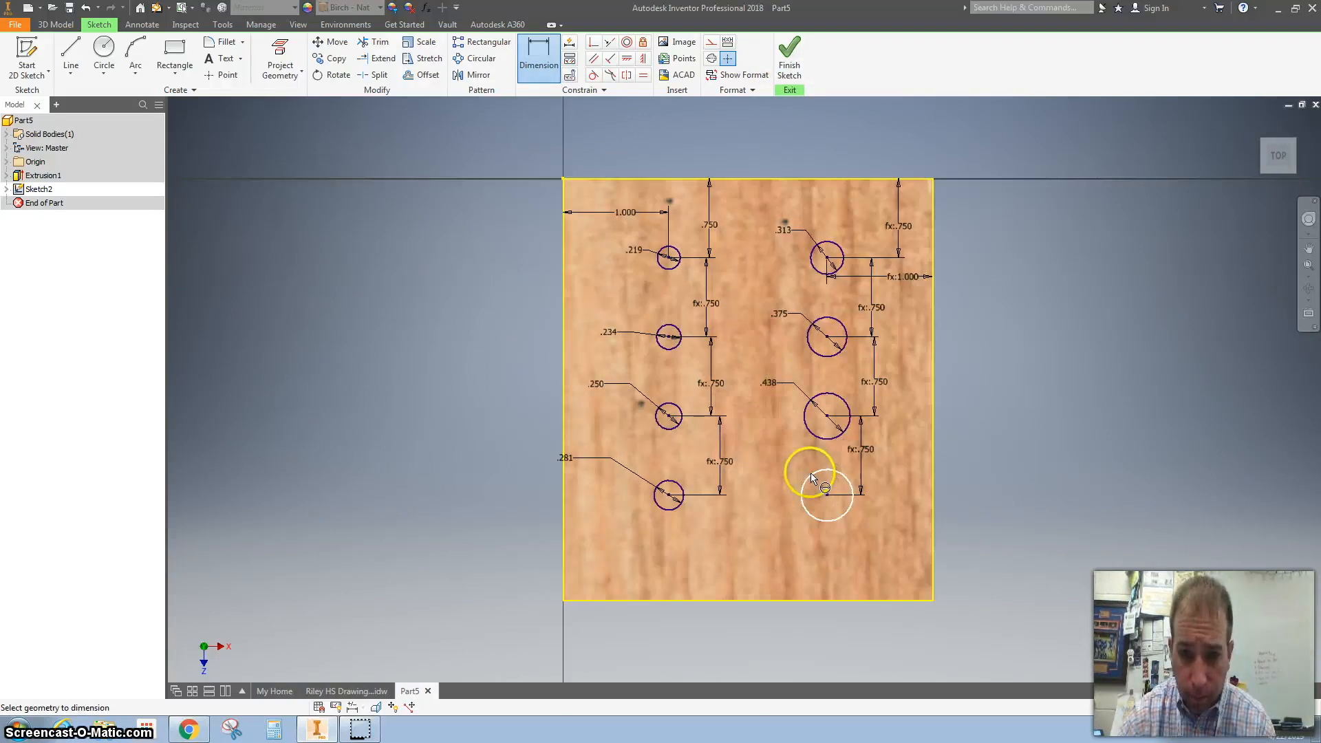
# Dimension the diameter of the lowest circle in the second column as 3/8+1/8 and finish the sketch.
pyautogui.click(802, 465)
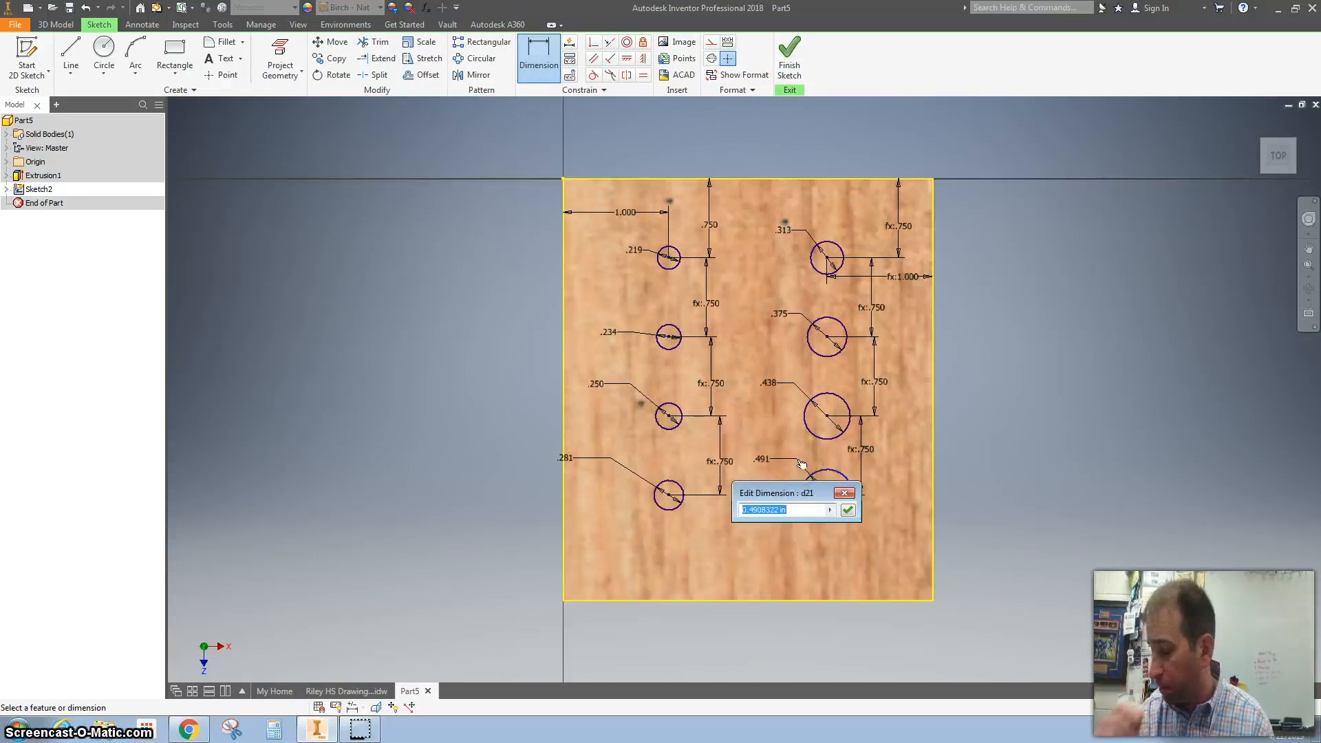
pyautogui.write('3/8+1/8')
pyautogui.press('Return')
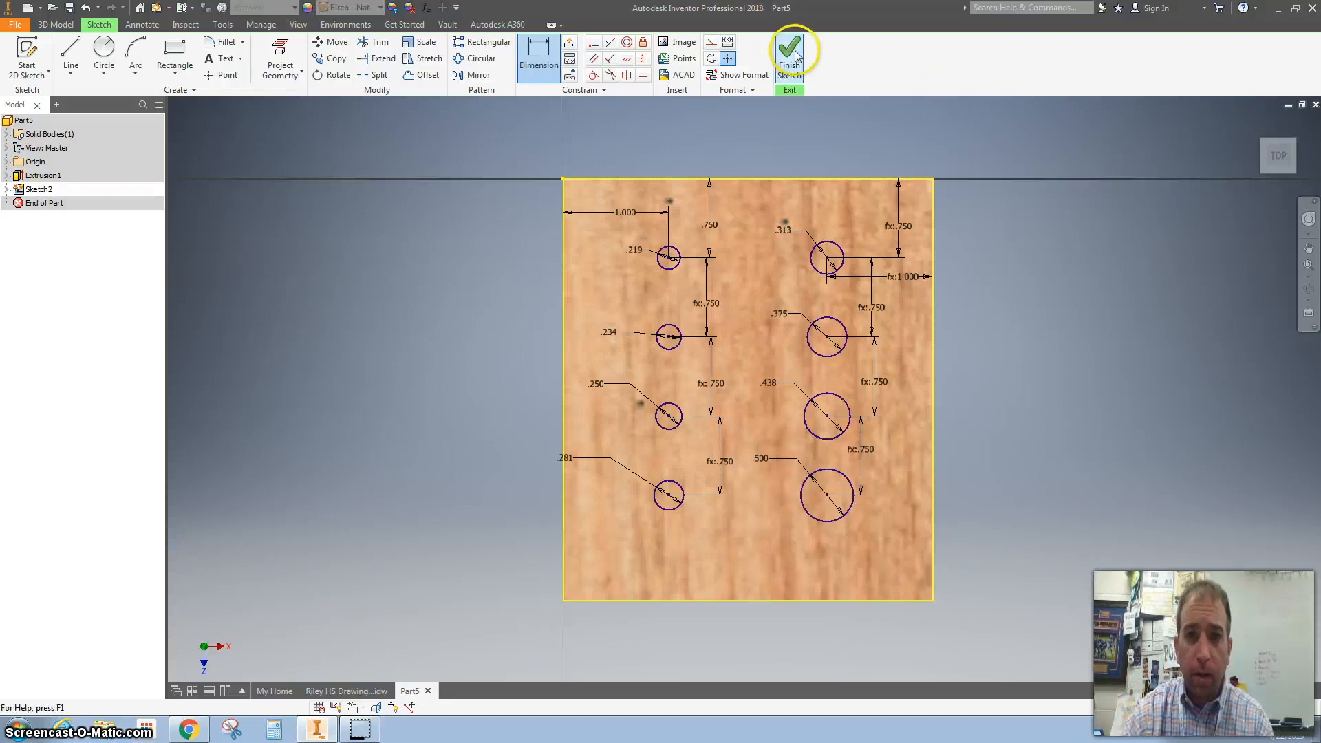
pyautogui.click(789, 49)
# Extrude all eight circles as a cut 1 in deep down into the block.
pyautogui.click(1257, 123)
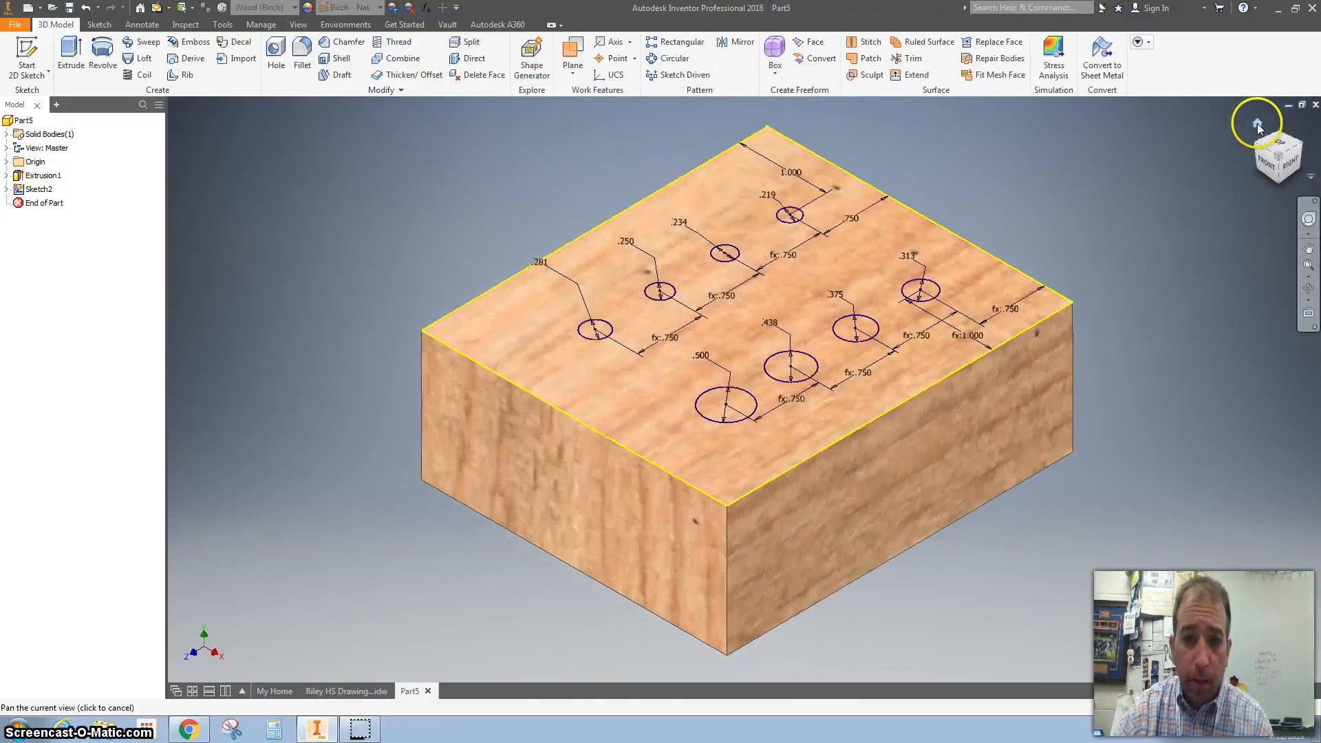
pyautogui.click(71, 49)
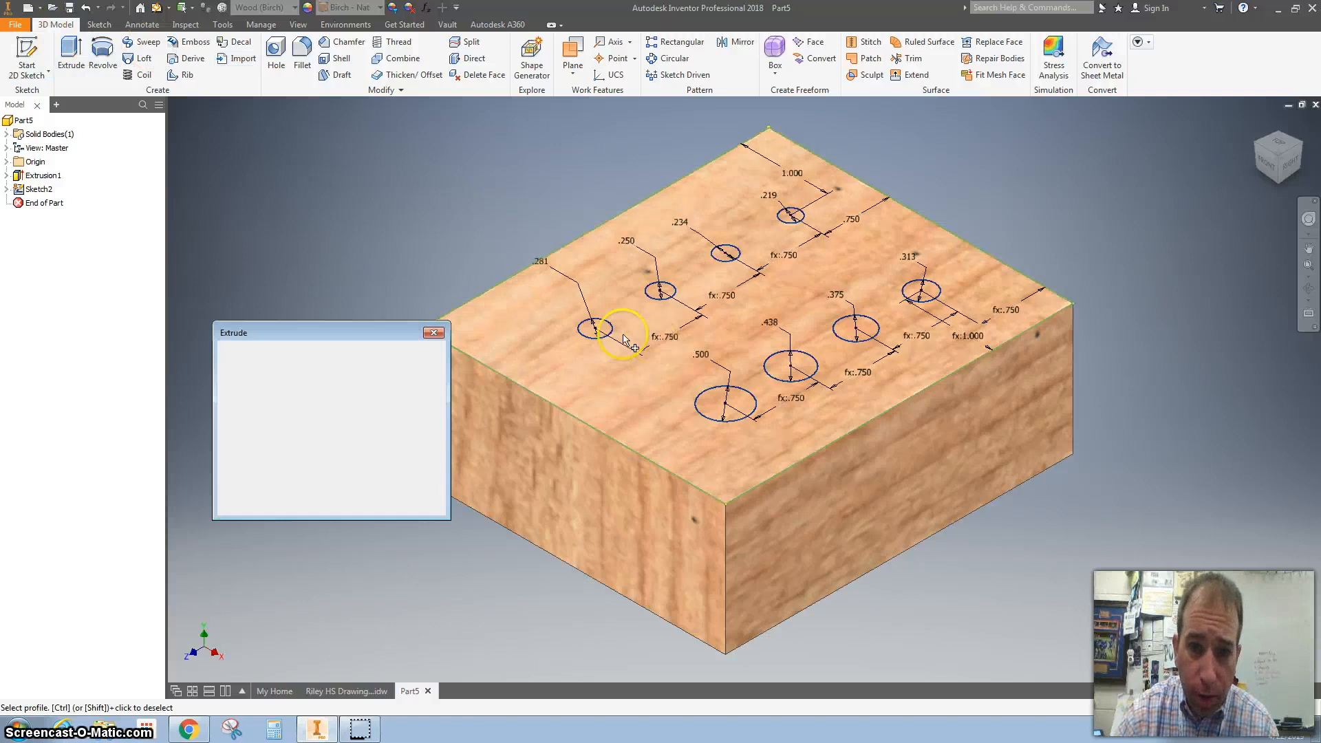
pyautogui.click(593, 329)
pyautogui.click(659, 295)
pyautogui.click(726, 253)
pyautogui.click(789, 215)
pyautogui.click(855, 329)
pyautogui.click(789, 368)
pyautogui.click(798, 359)
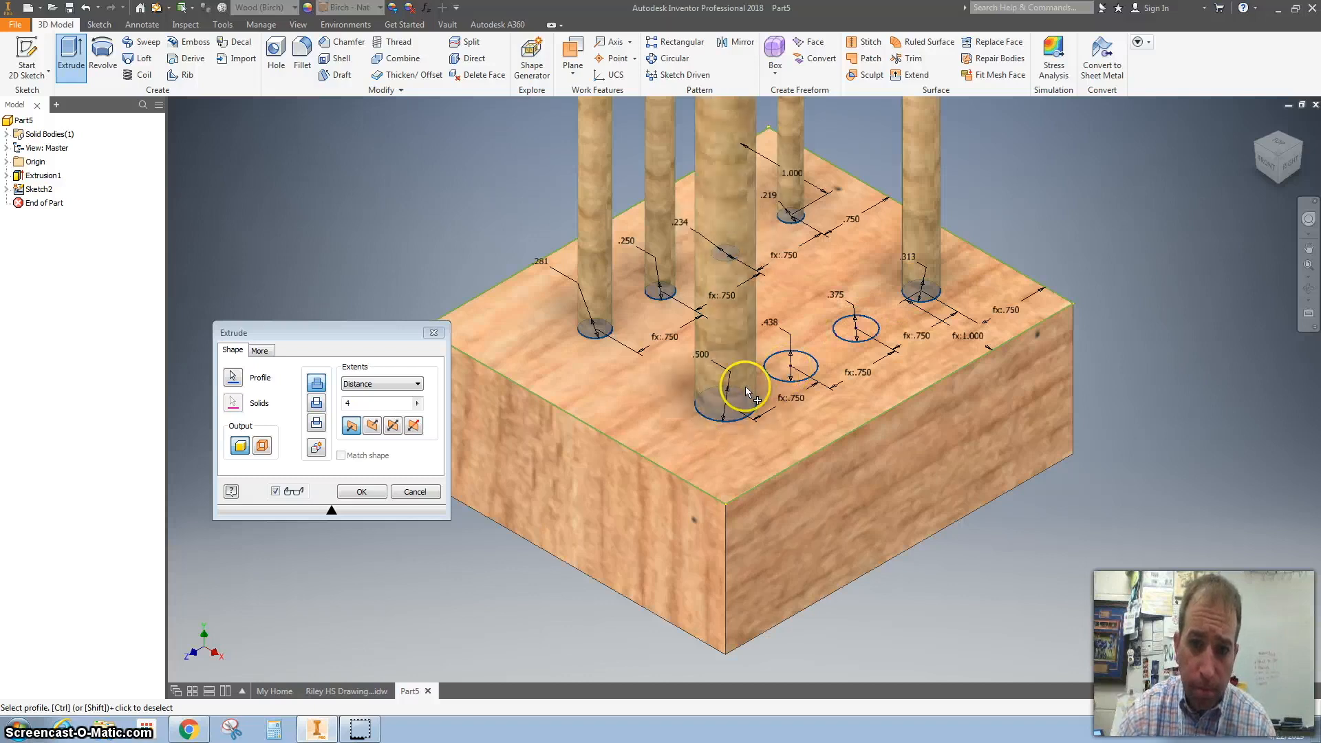
pyautogui.click(854, 333)
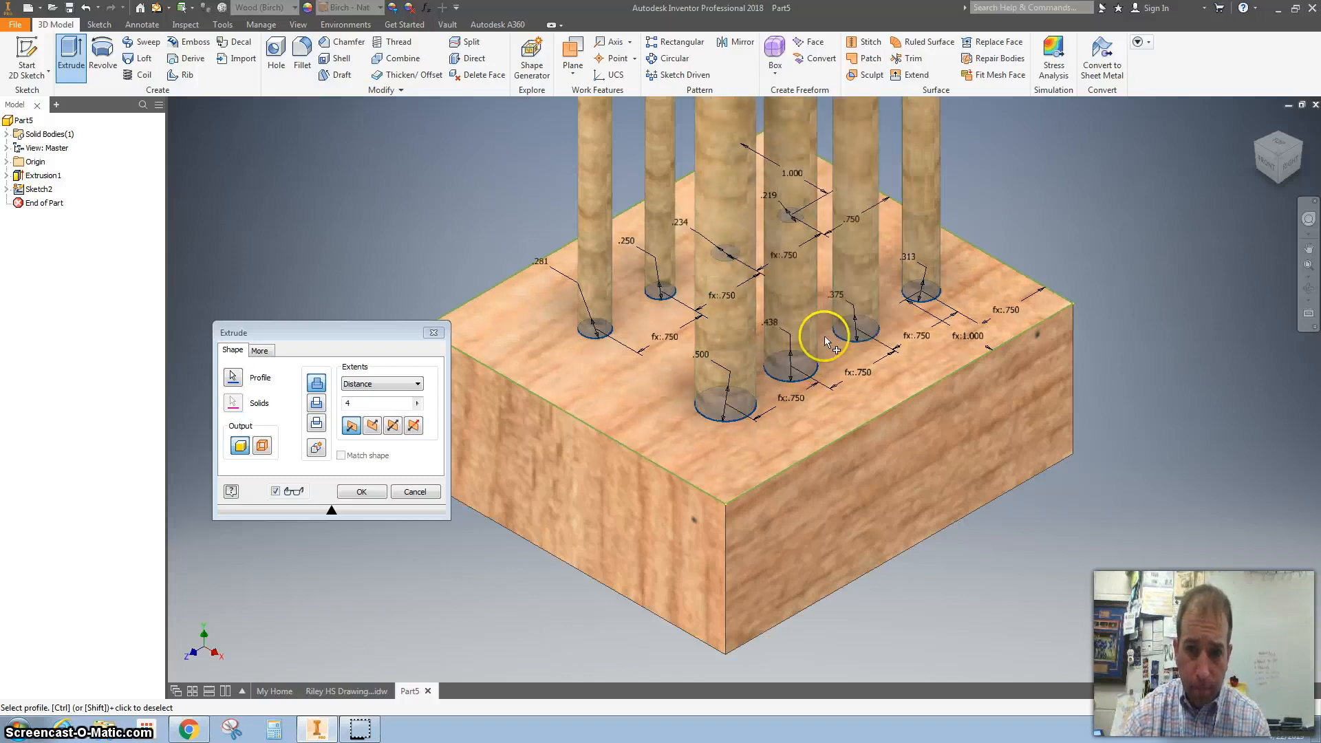
pyautogui.click(375, 426)
pyautogui.click(375, 422)
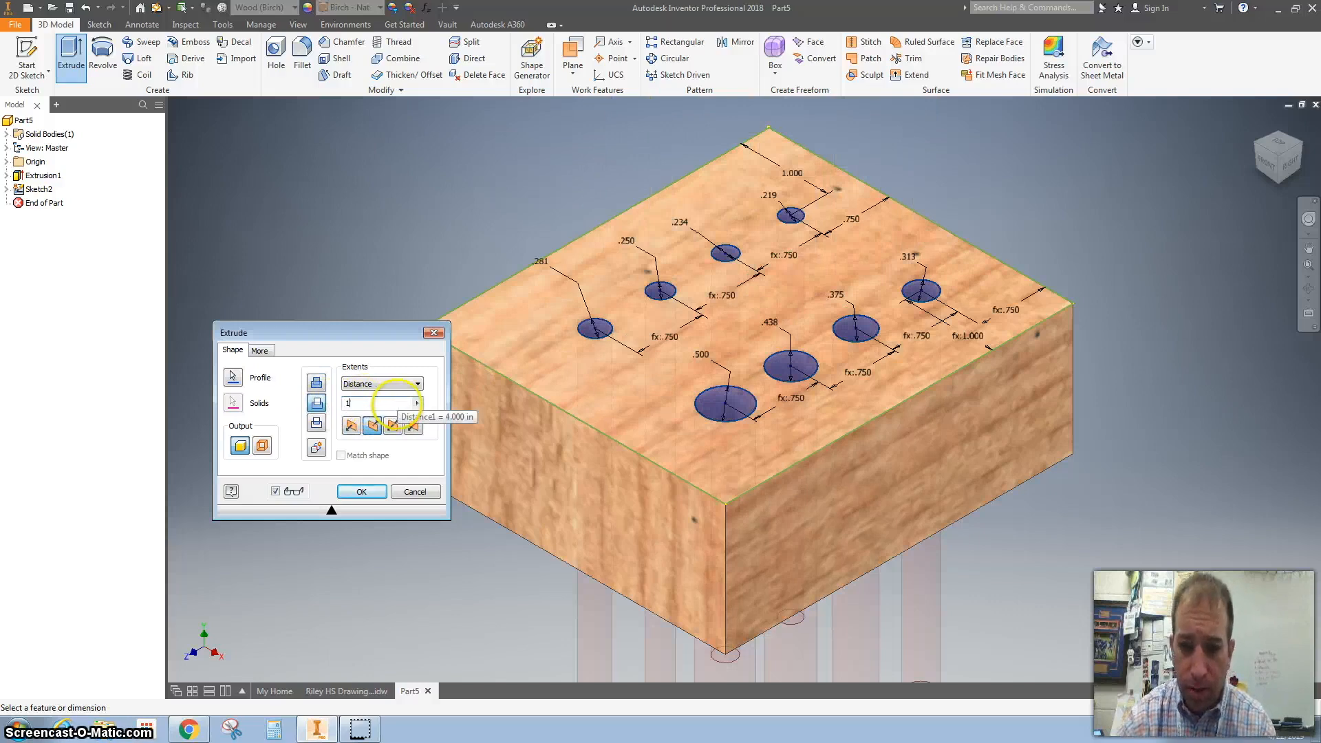
pyautogui.press('Return')
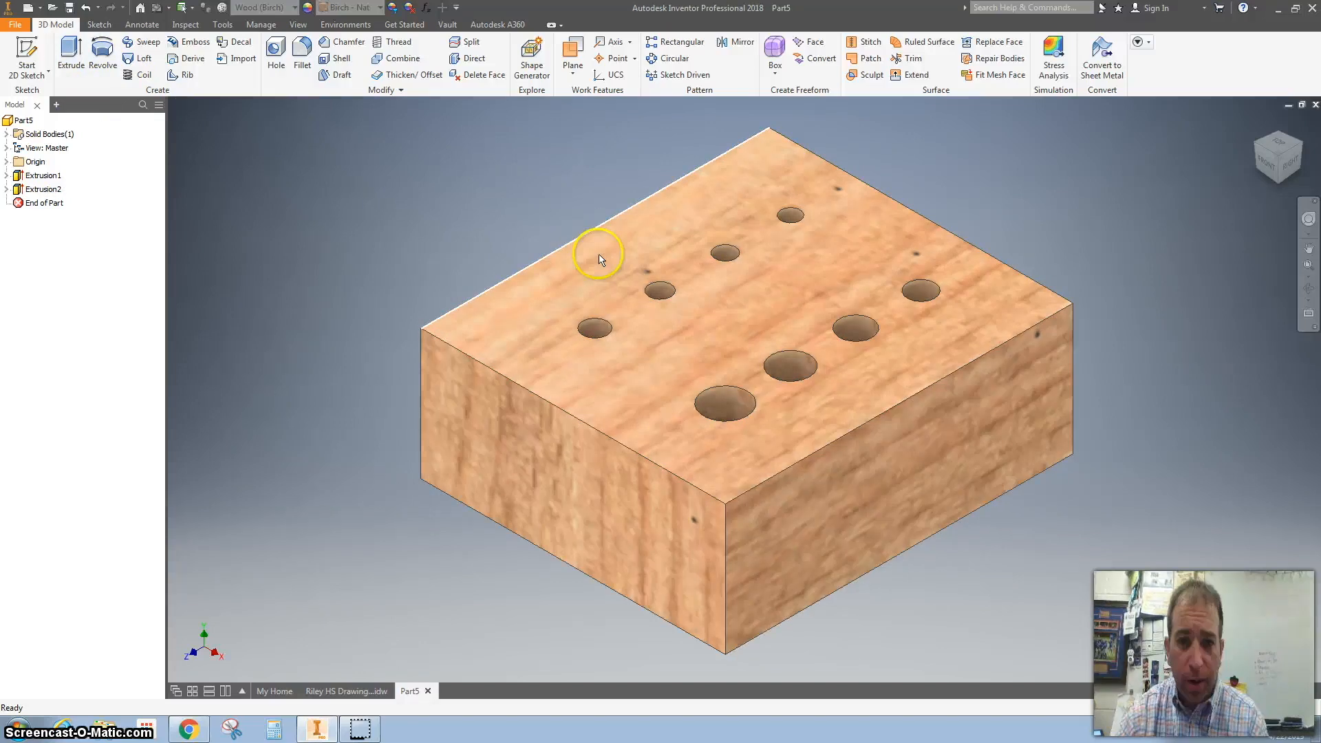
# Start a sketch on the block's long side face beside the larger holes and project the face outline and a hole's edge line.
pyautogui.click(889, 485)
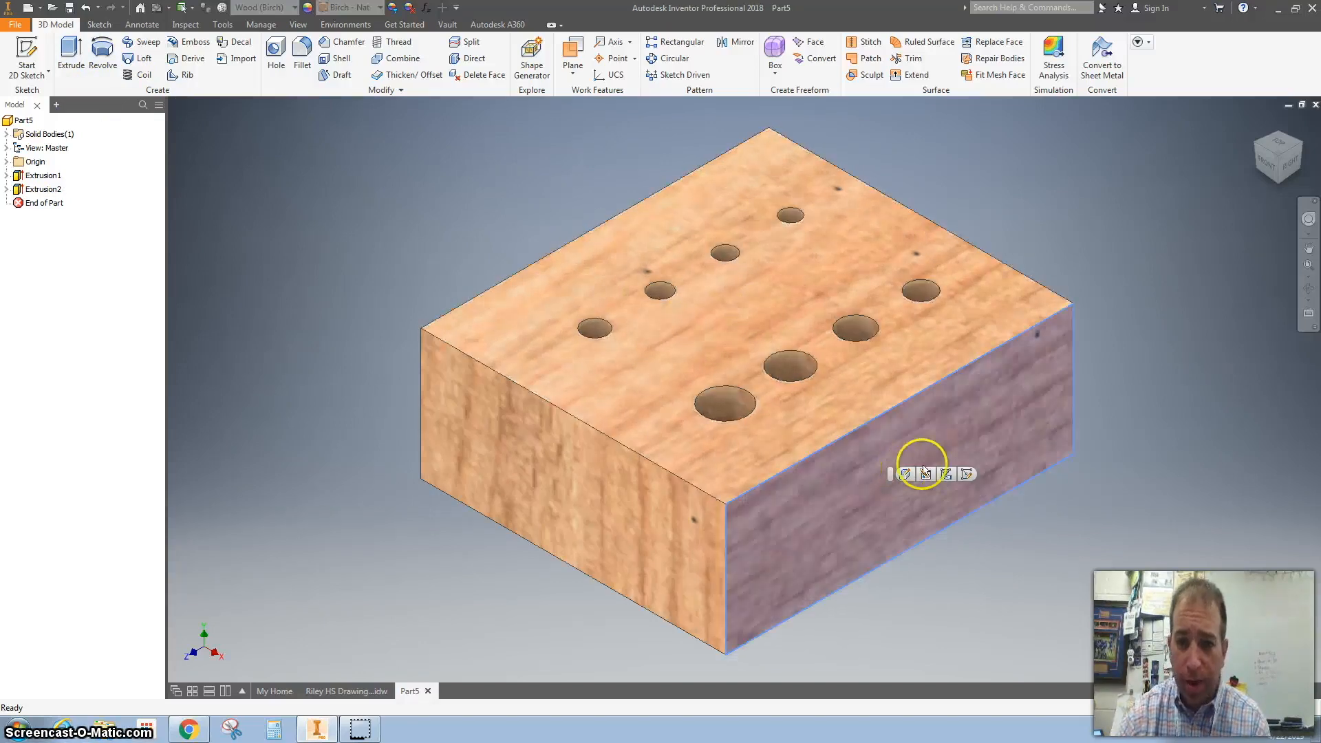
pyautogui.click(969, 473)
pyautogui.click(221, 58)
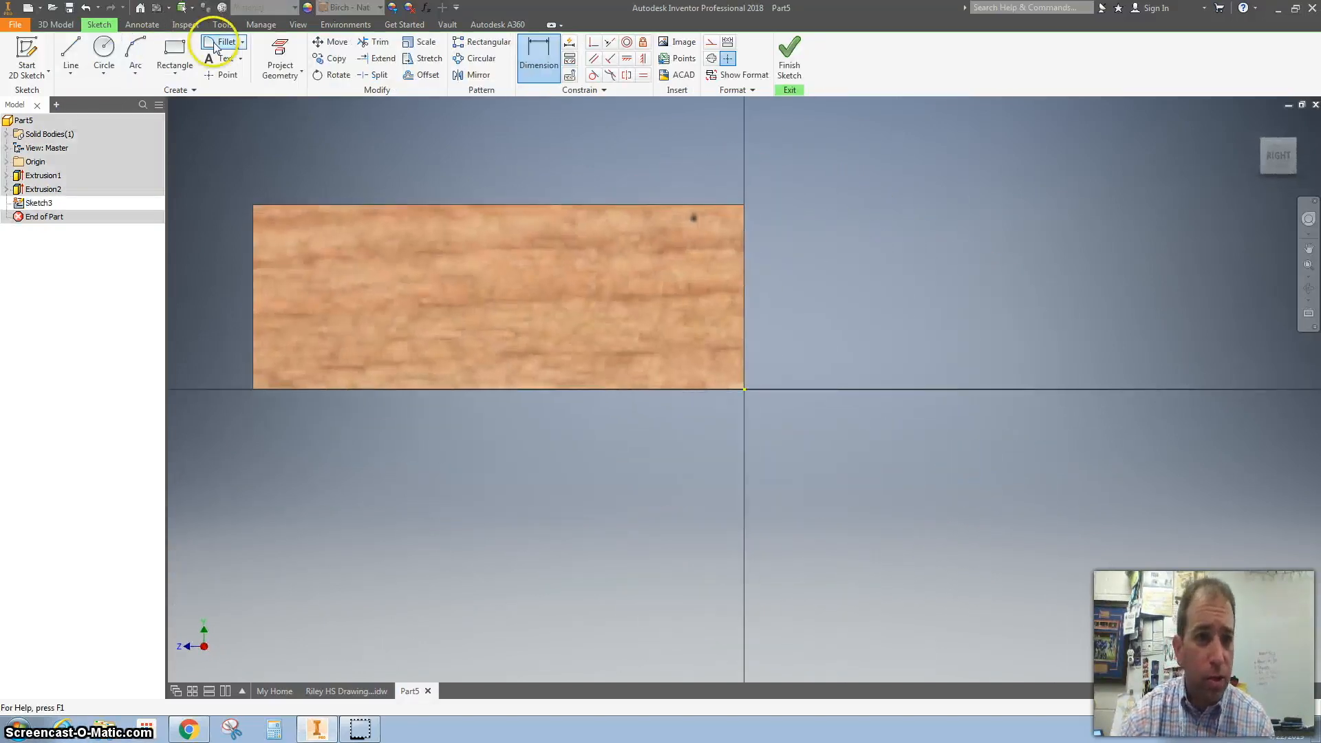
pyautogui.click(280, 56)
pyautogui.click(344, 227)
pyautogui.click(279, 57)
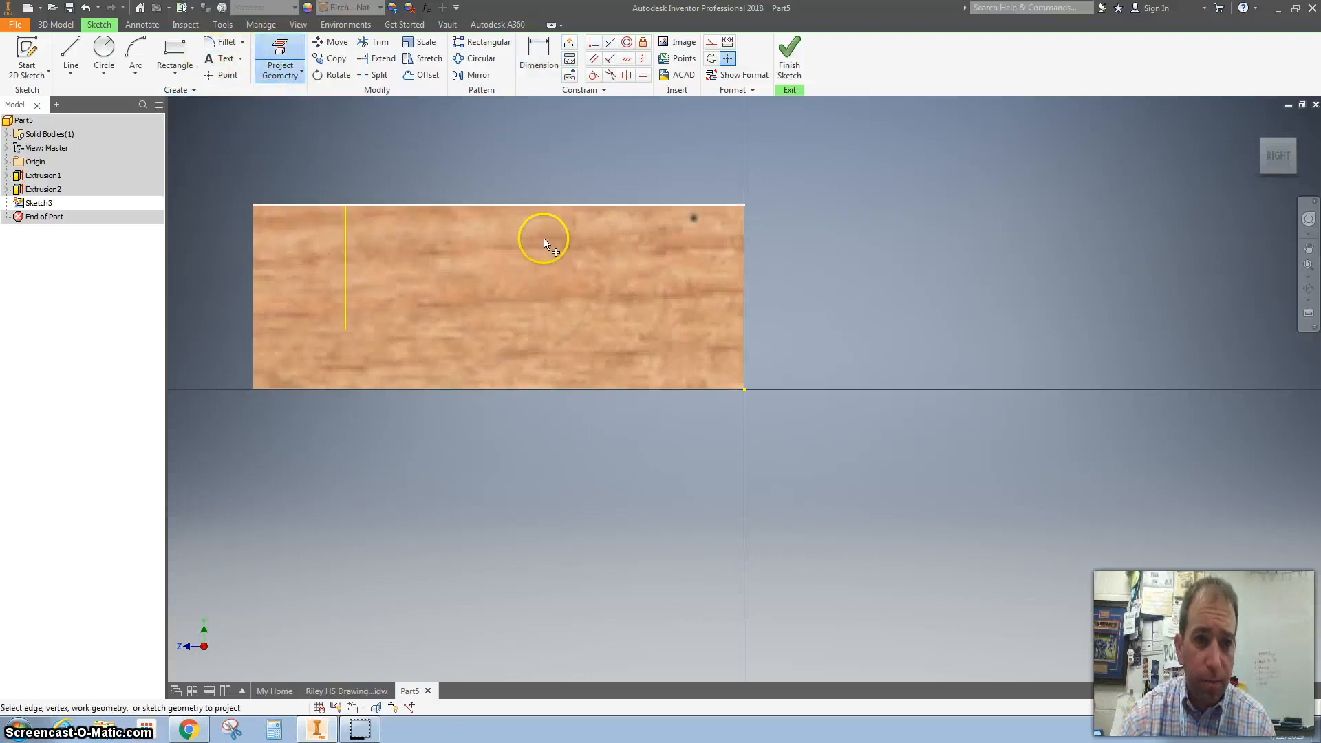
pyautogui.click(459, 227)
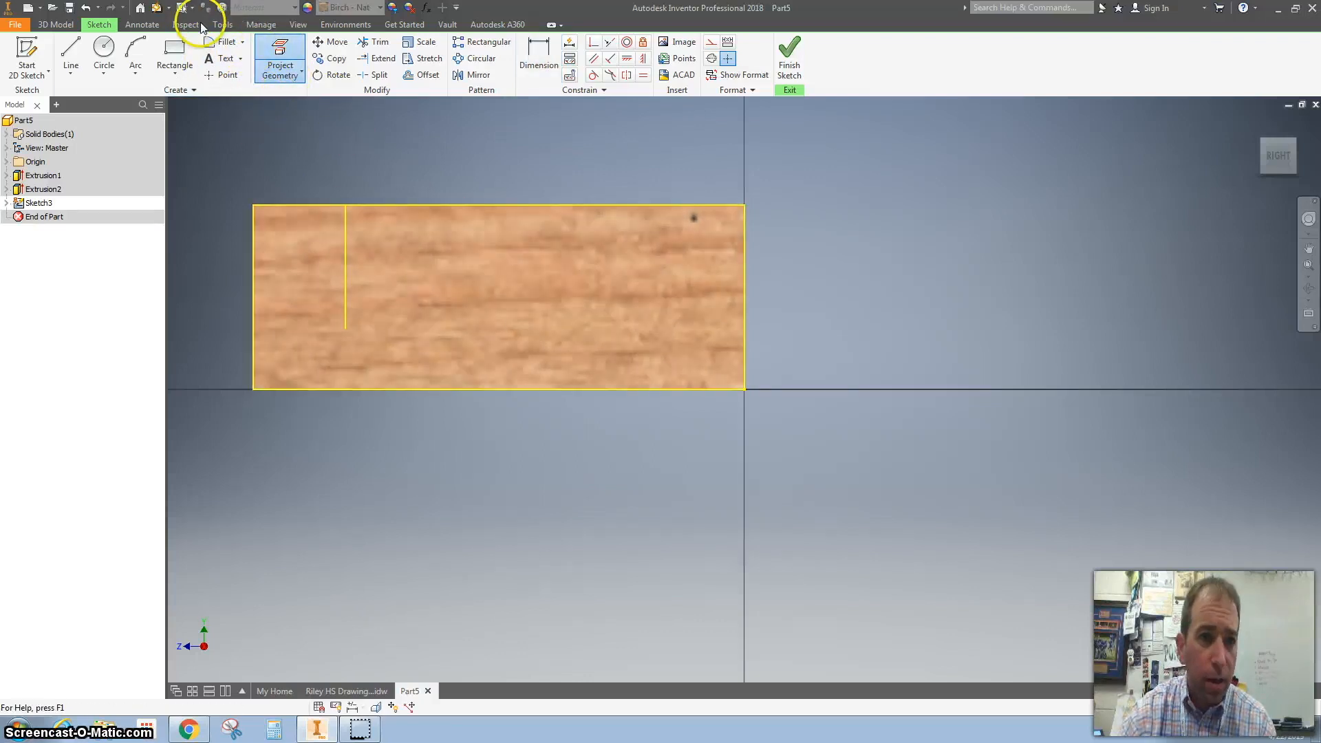
# Add bold two-line text with the teacher's name and "Allen Wrenches" to the side face, then move it slightly down toward the projected hole line.
pyautogui.click(222, 58)
pyautogui.moveTo(373, 223); pyautogui.dragTo(639, 359)
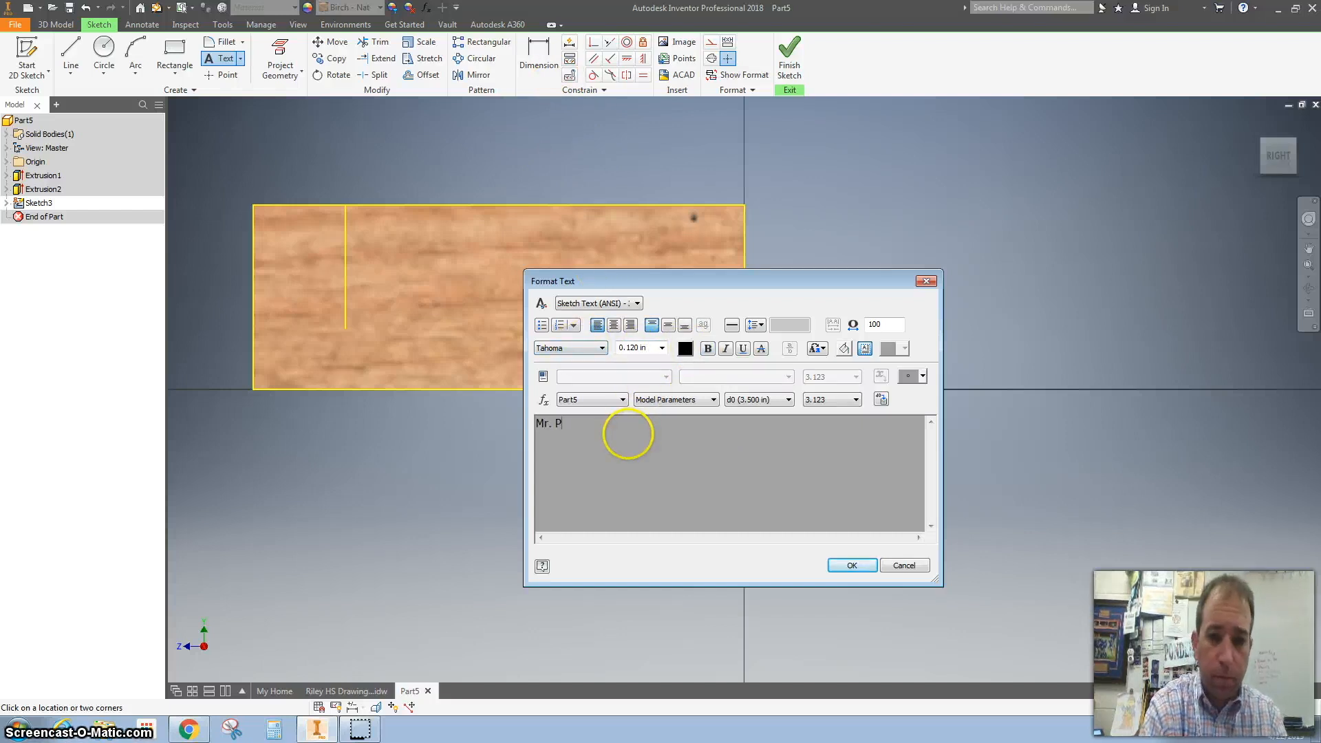
pyautogui.moveTo(626, 420); pyautogui.dragTo(507, 422)
pyautogui.click(708, 348)
pyautogui.click(675, 442)
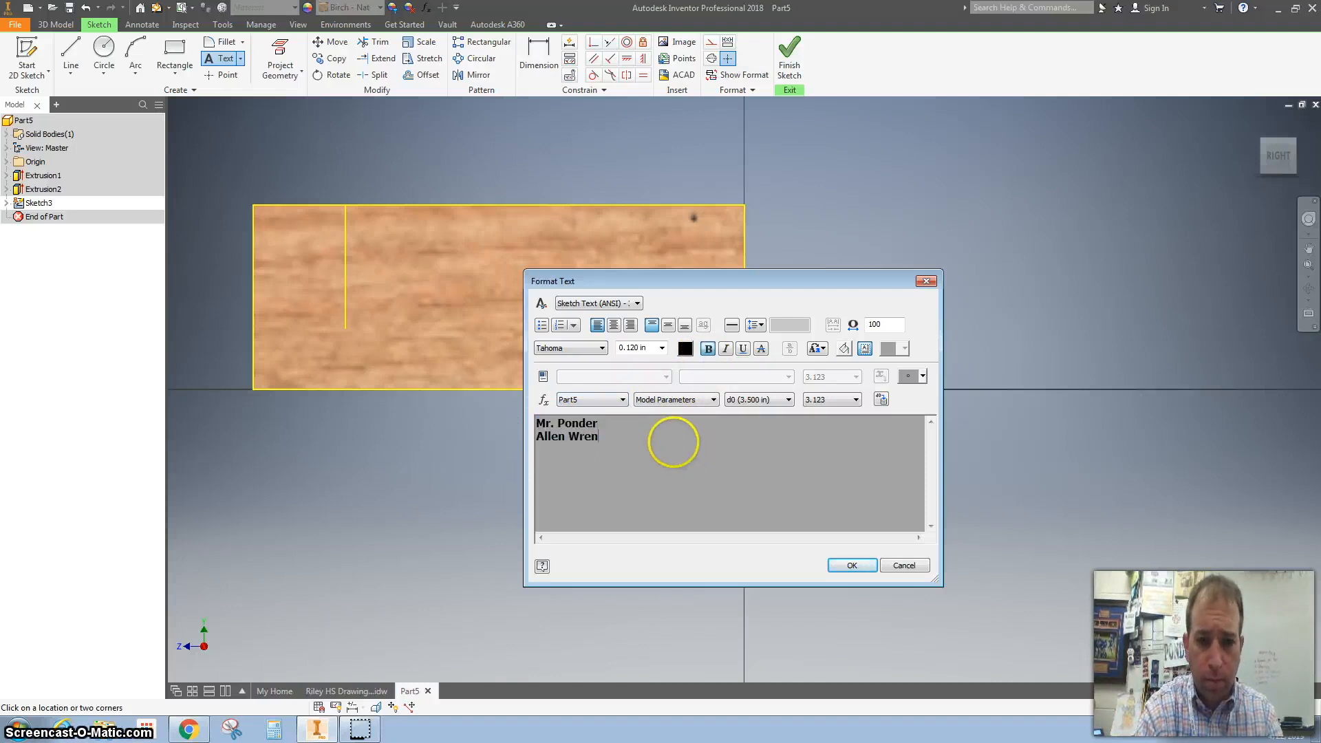
pyautogui.press('Return')
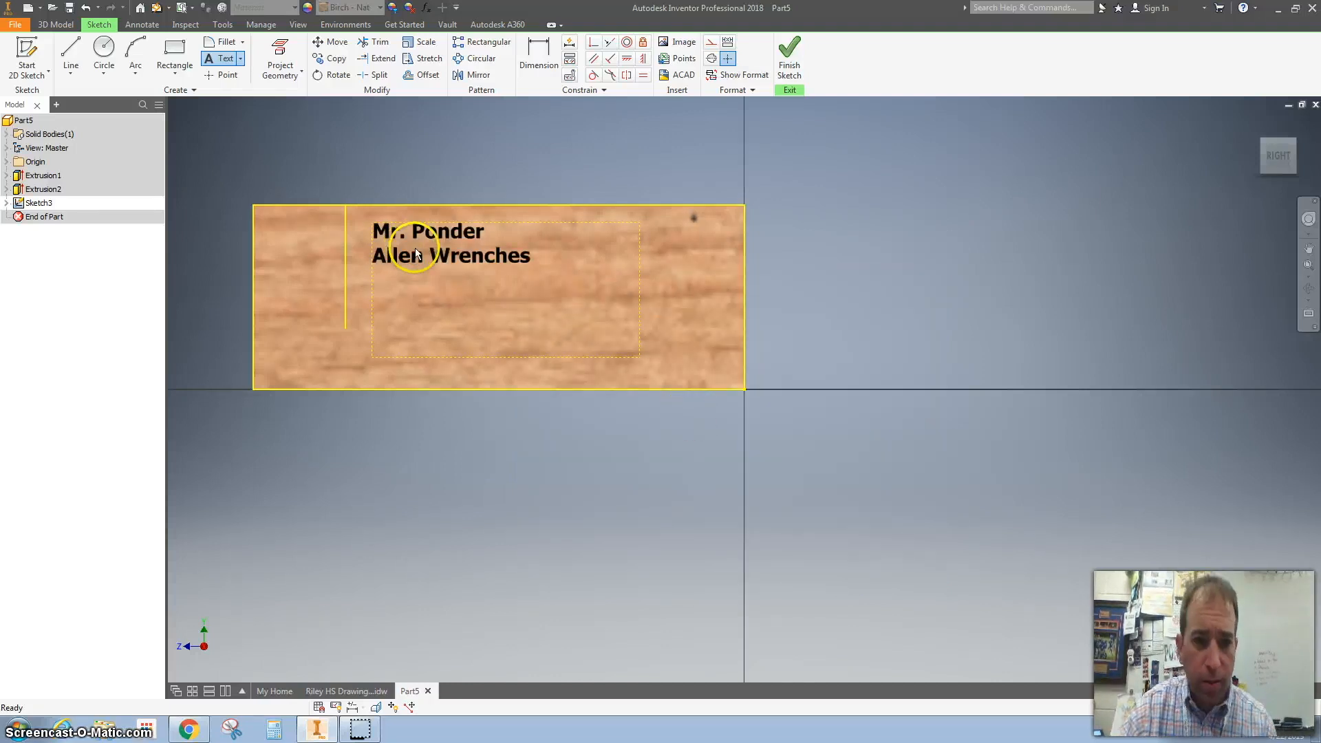
pyautogui.moveTo(443, 270); pyautogui.dragTo(433, 279)
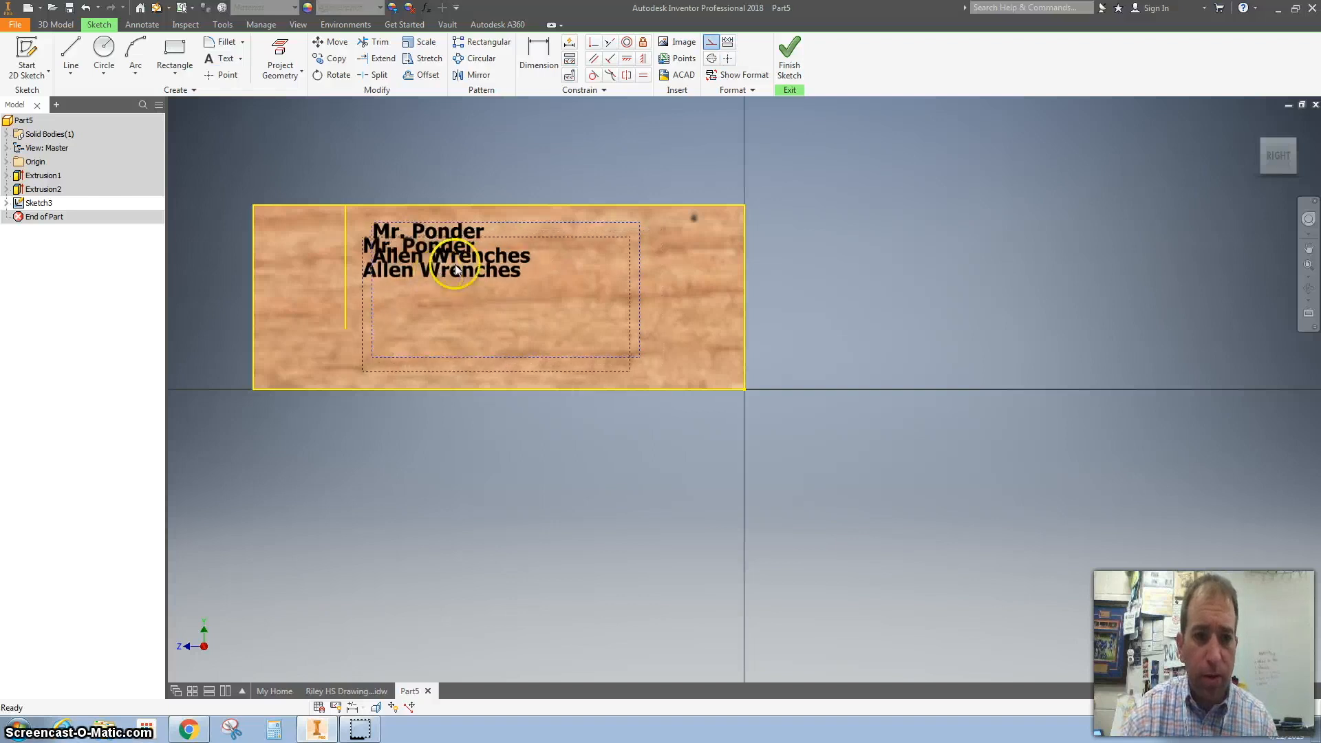
# Try to rotate the side-face text about the far upper corner of its text box.
pyautogui.click(336, 75)
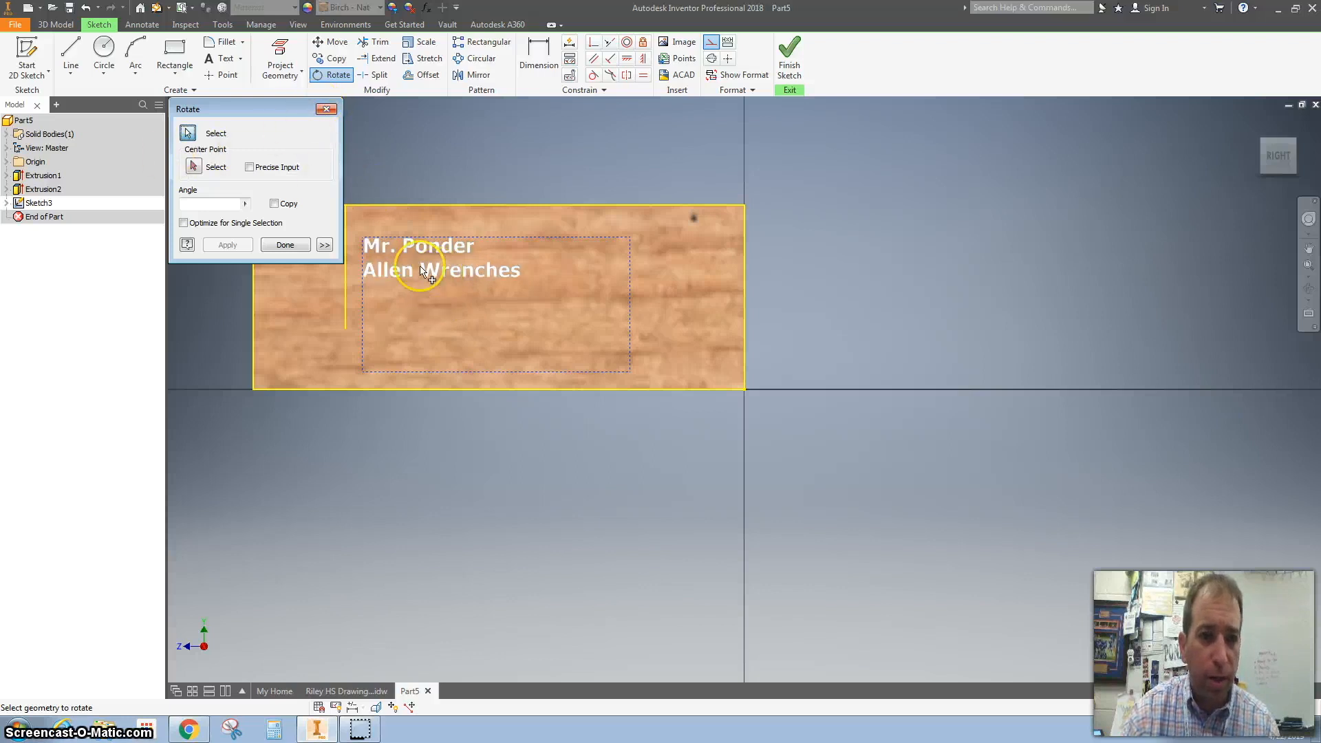
pyautogui.click(193, 167)
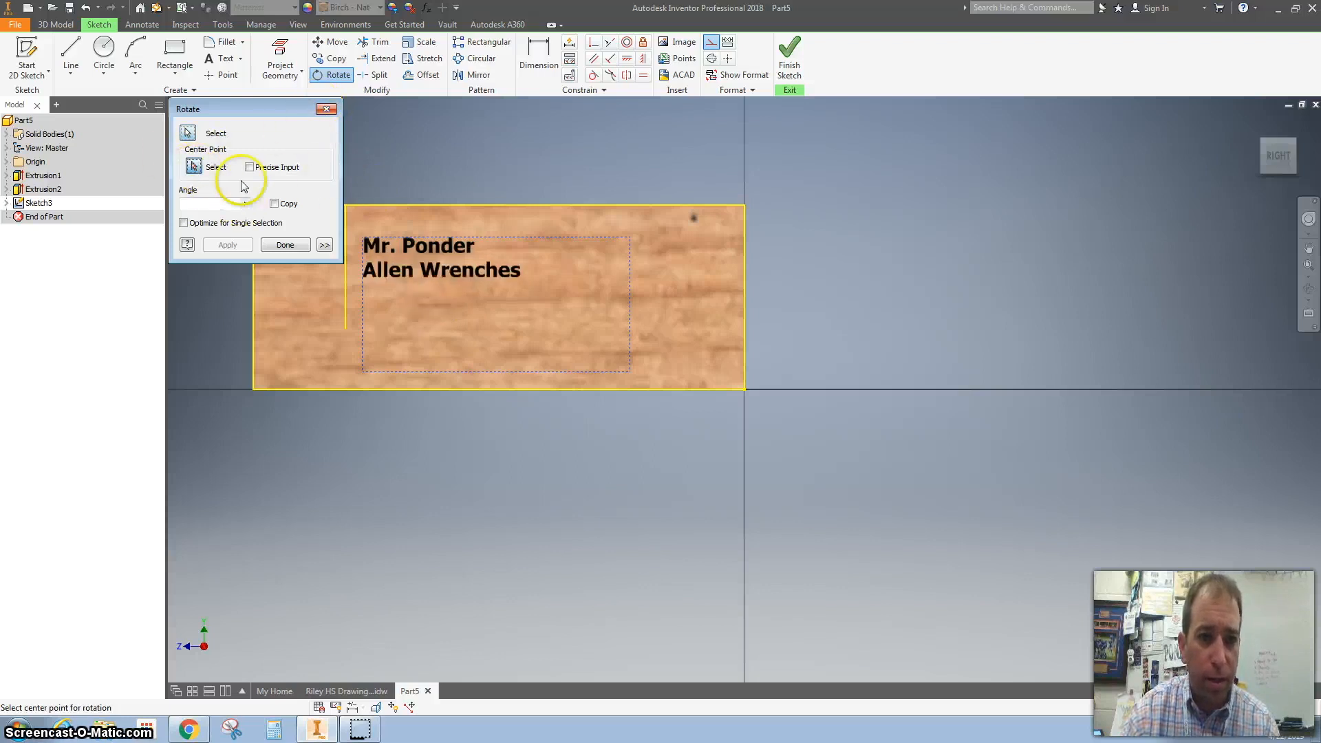
pyautogui.click(630, 239)
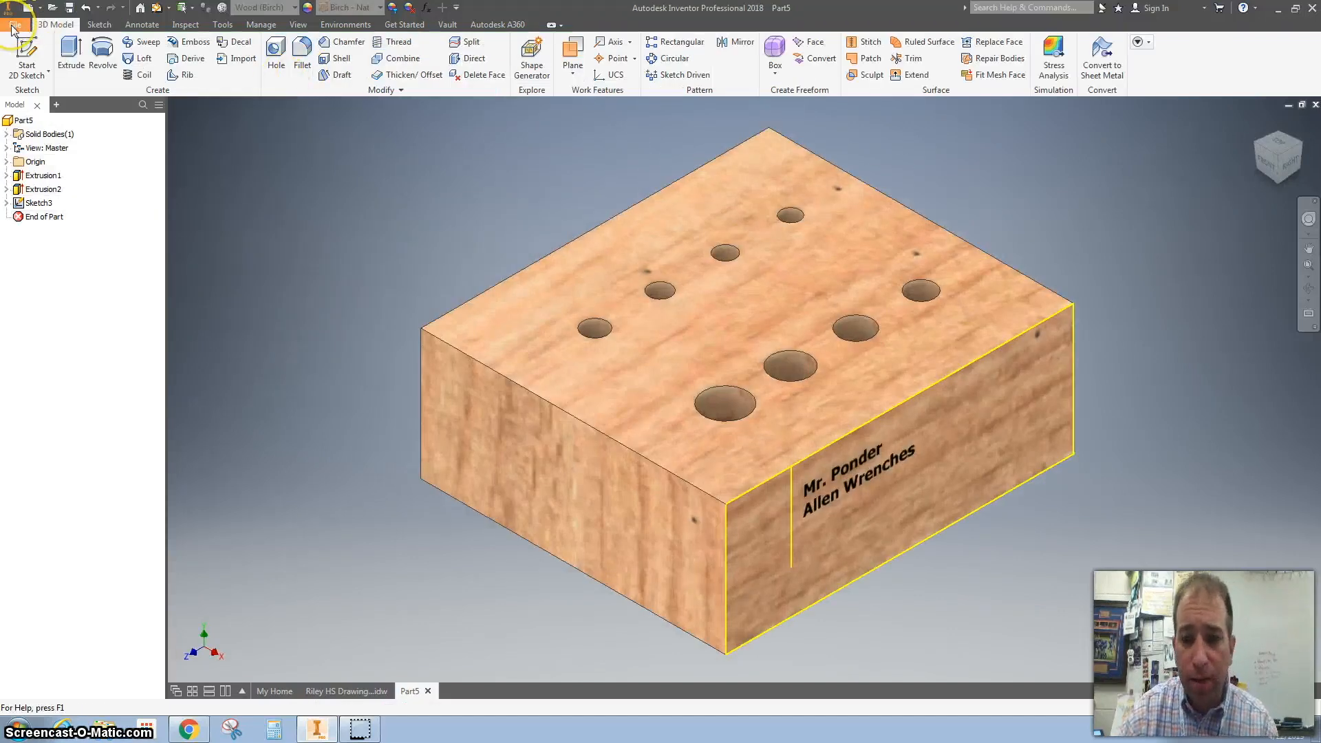
# Open the file commands for the finished part.
pyautogui.click(14, 26)
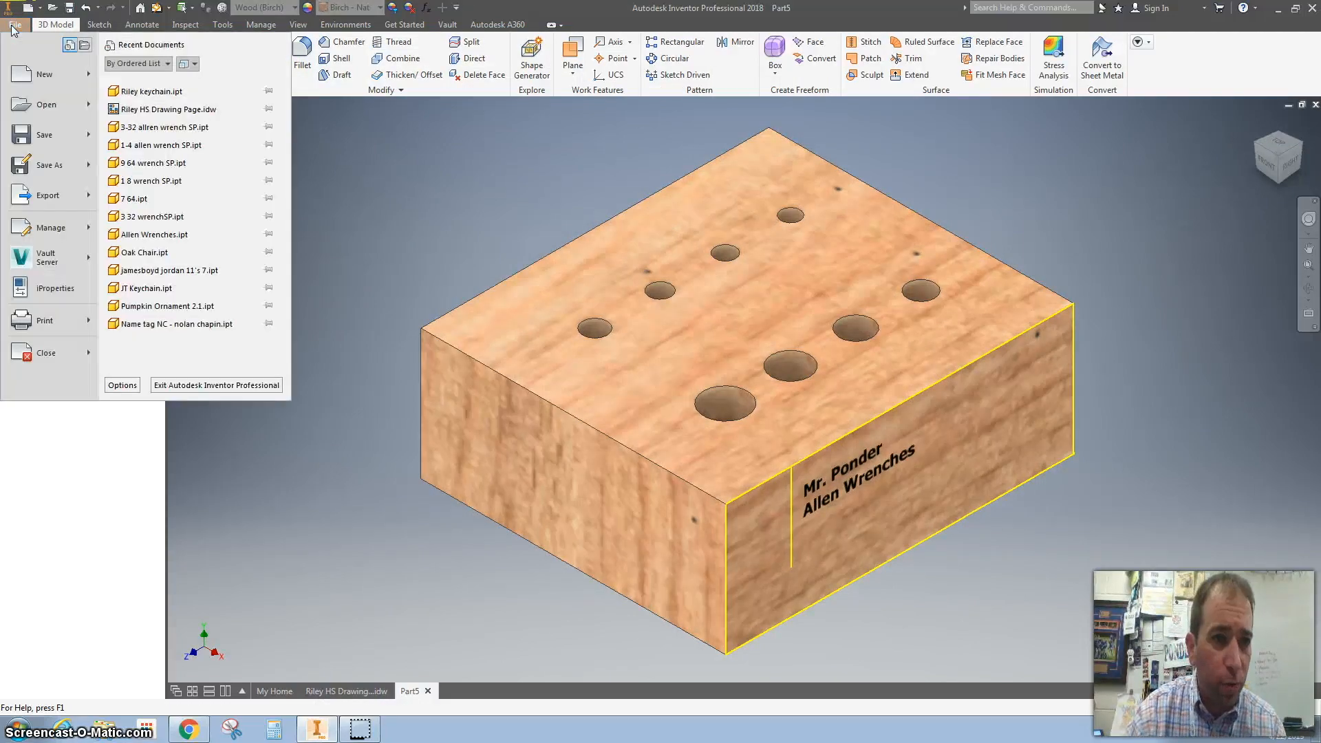